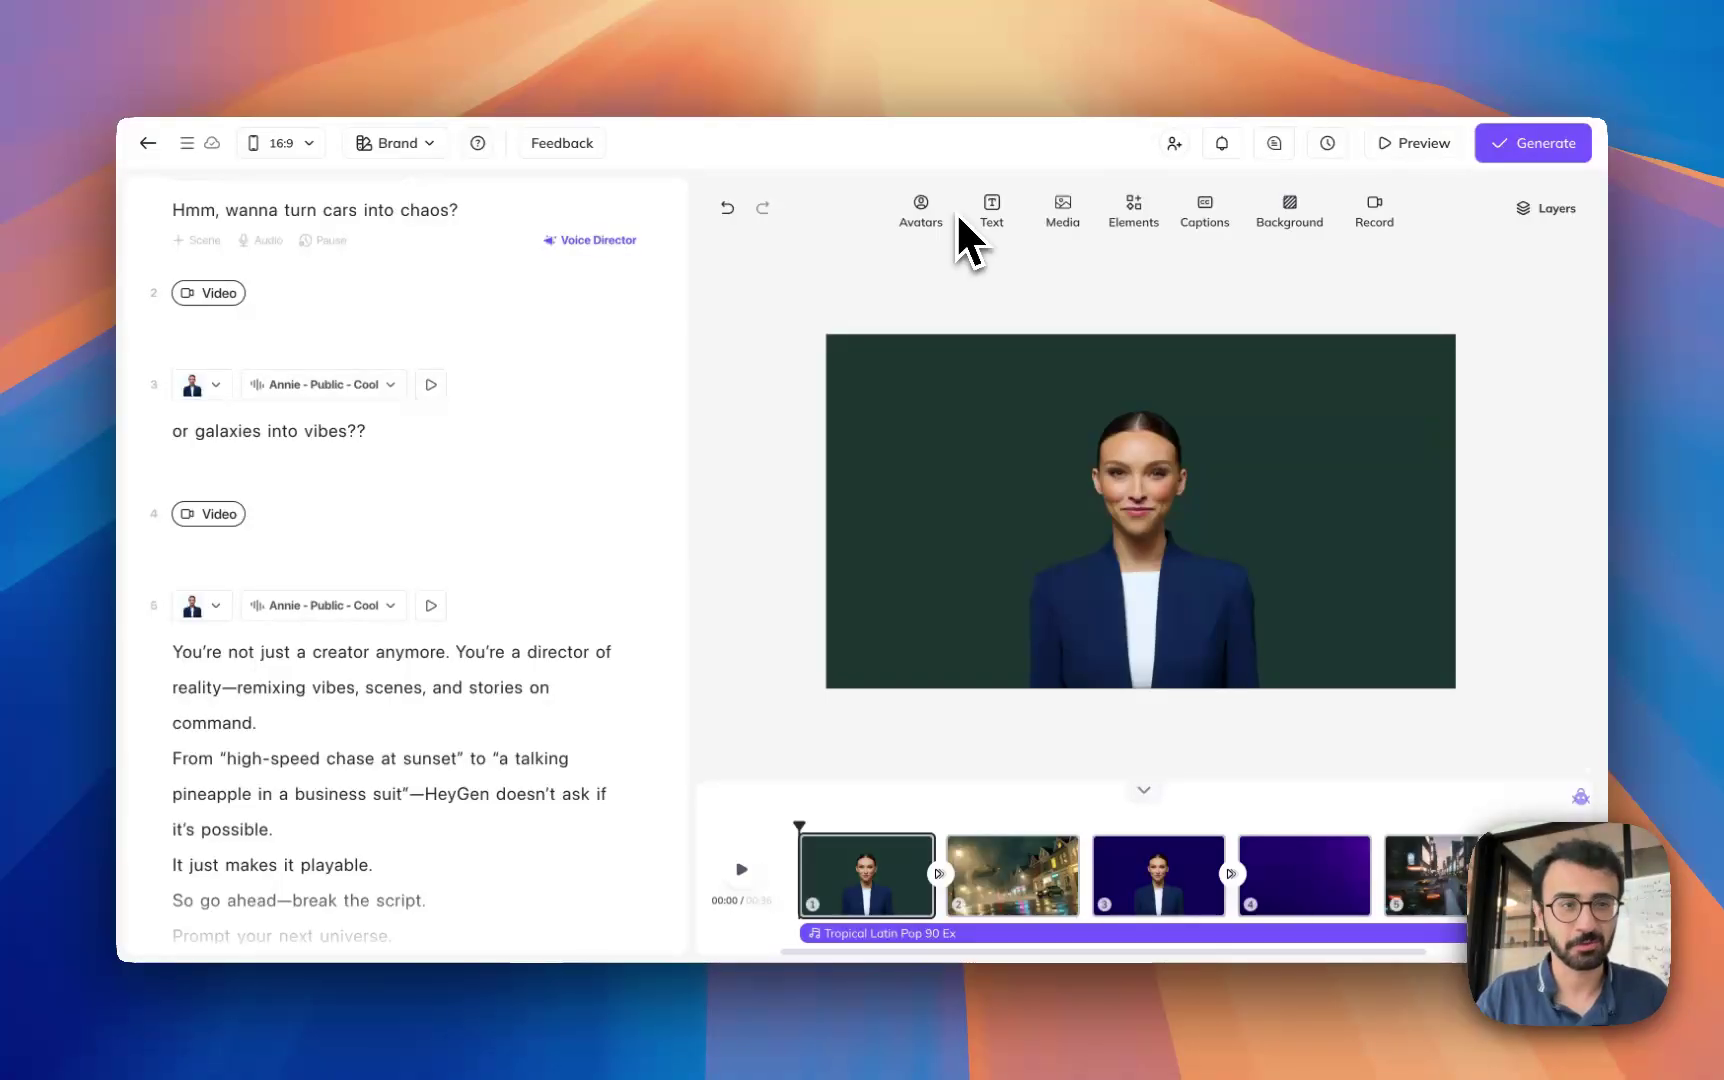
In Media's Create tab, switch to Image and review the image model list
{"action": "left_click", "coordinate": [1062, 212]}
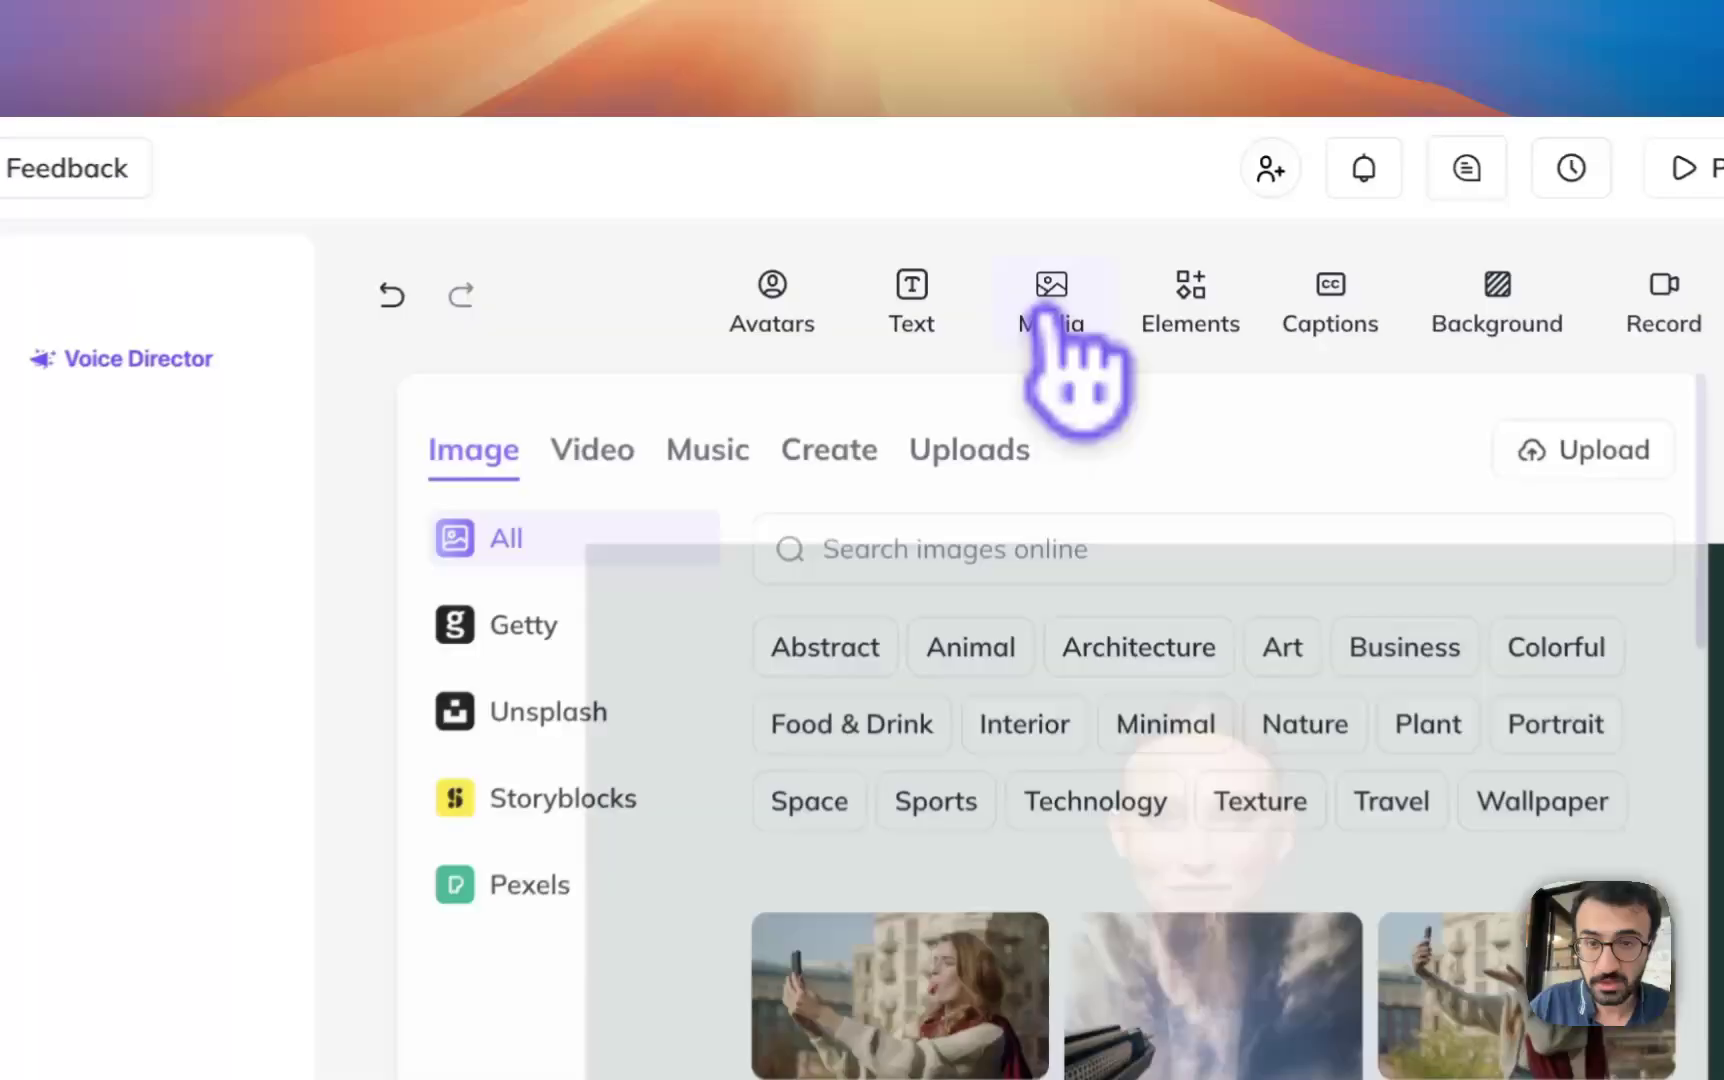
{"action": "left_click", "coordinate": [823, 464]}
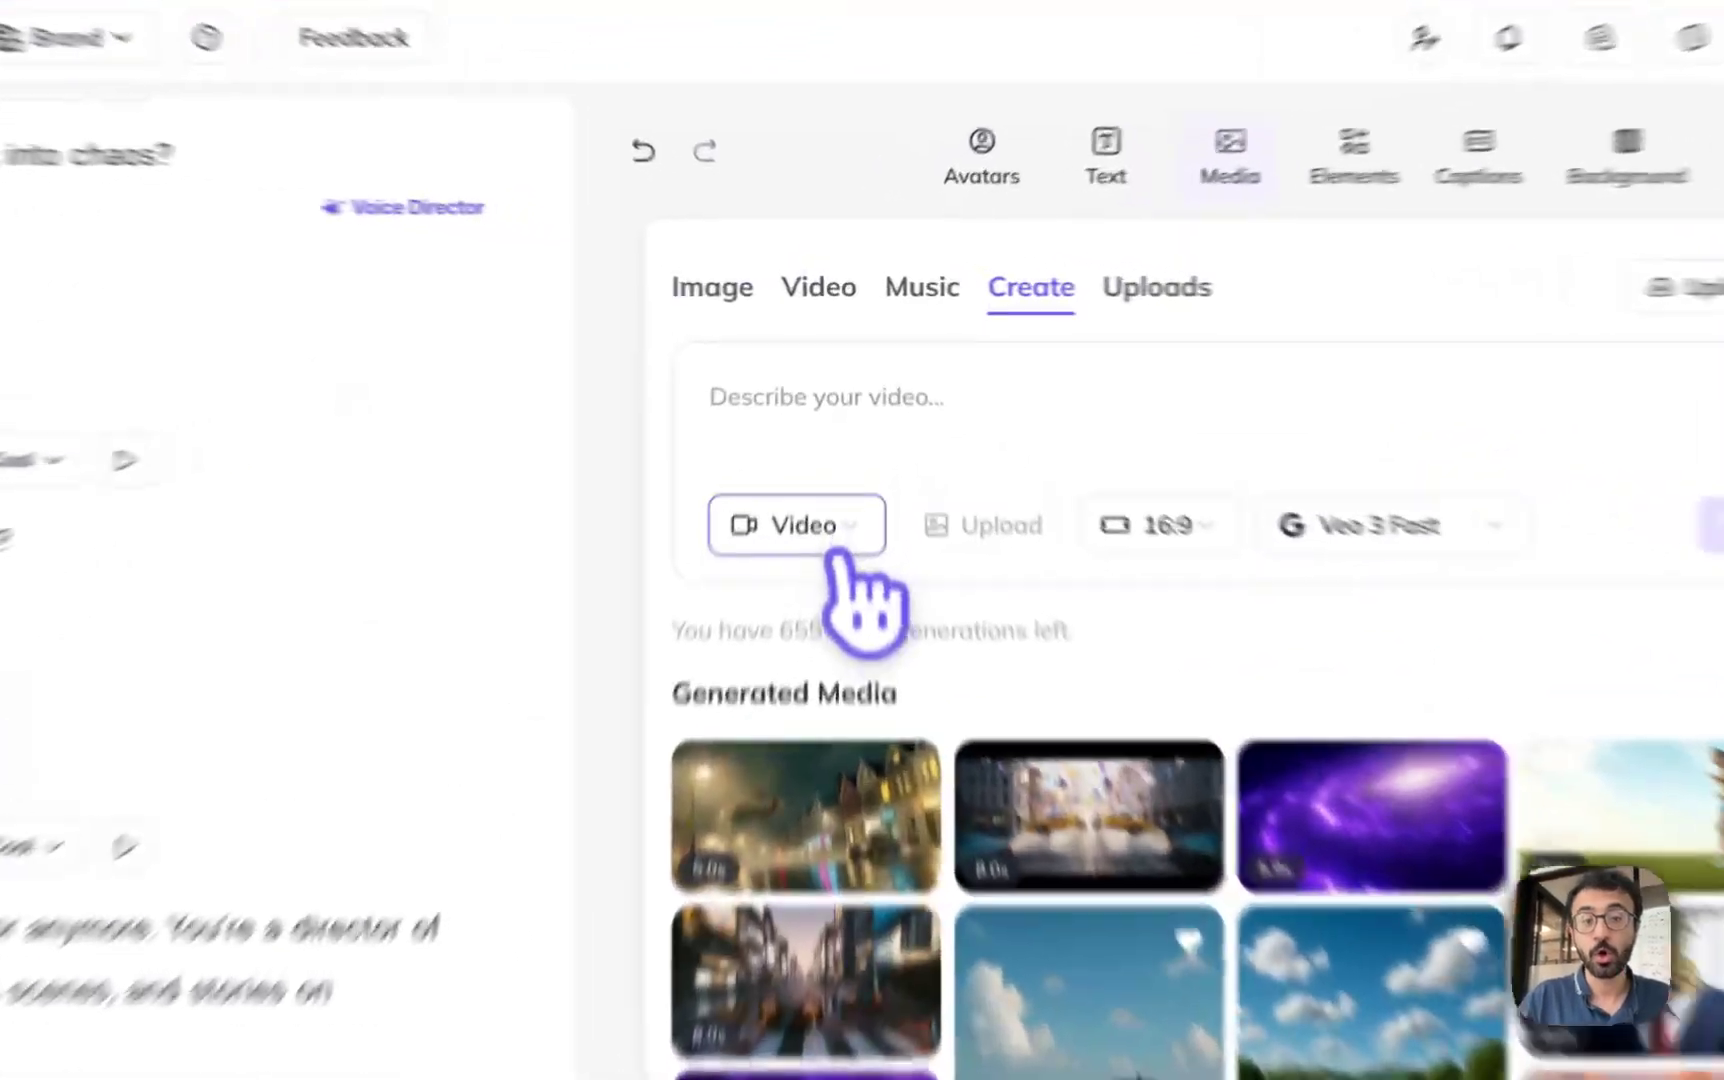
{"action": "left_click", "coordinate": [822, 424]}
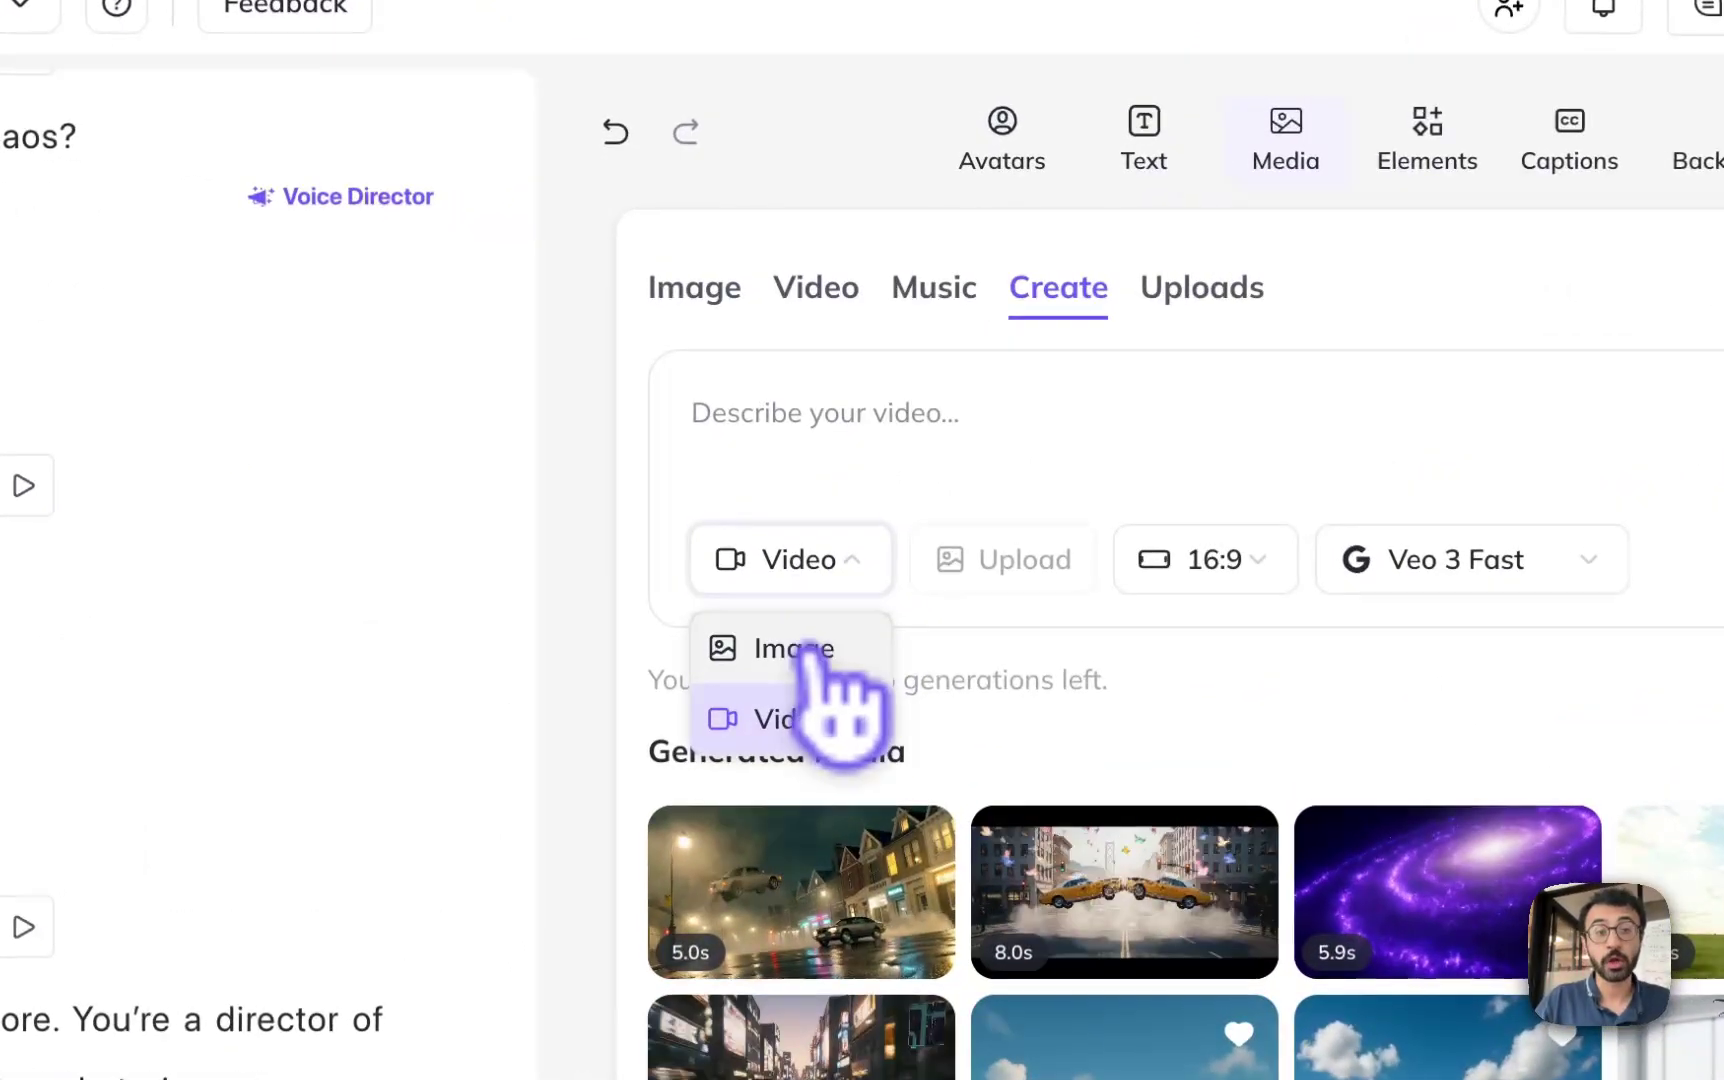
{"action": "left_click", "coordinate": [816, 467]}
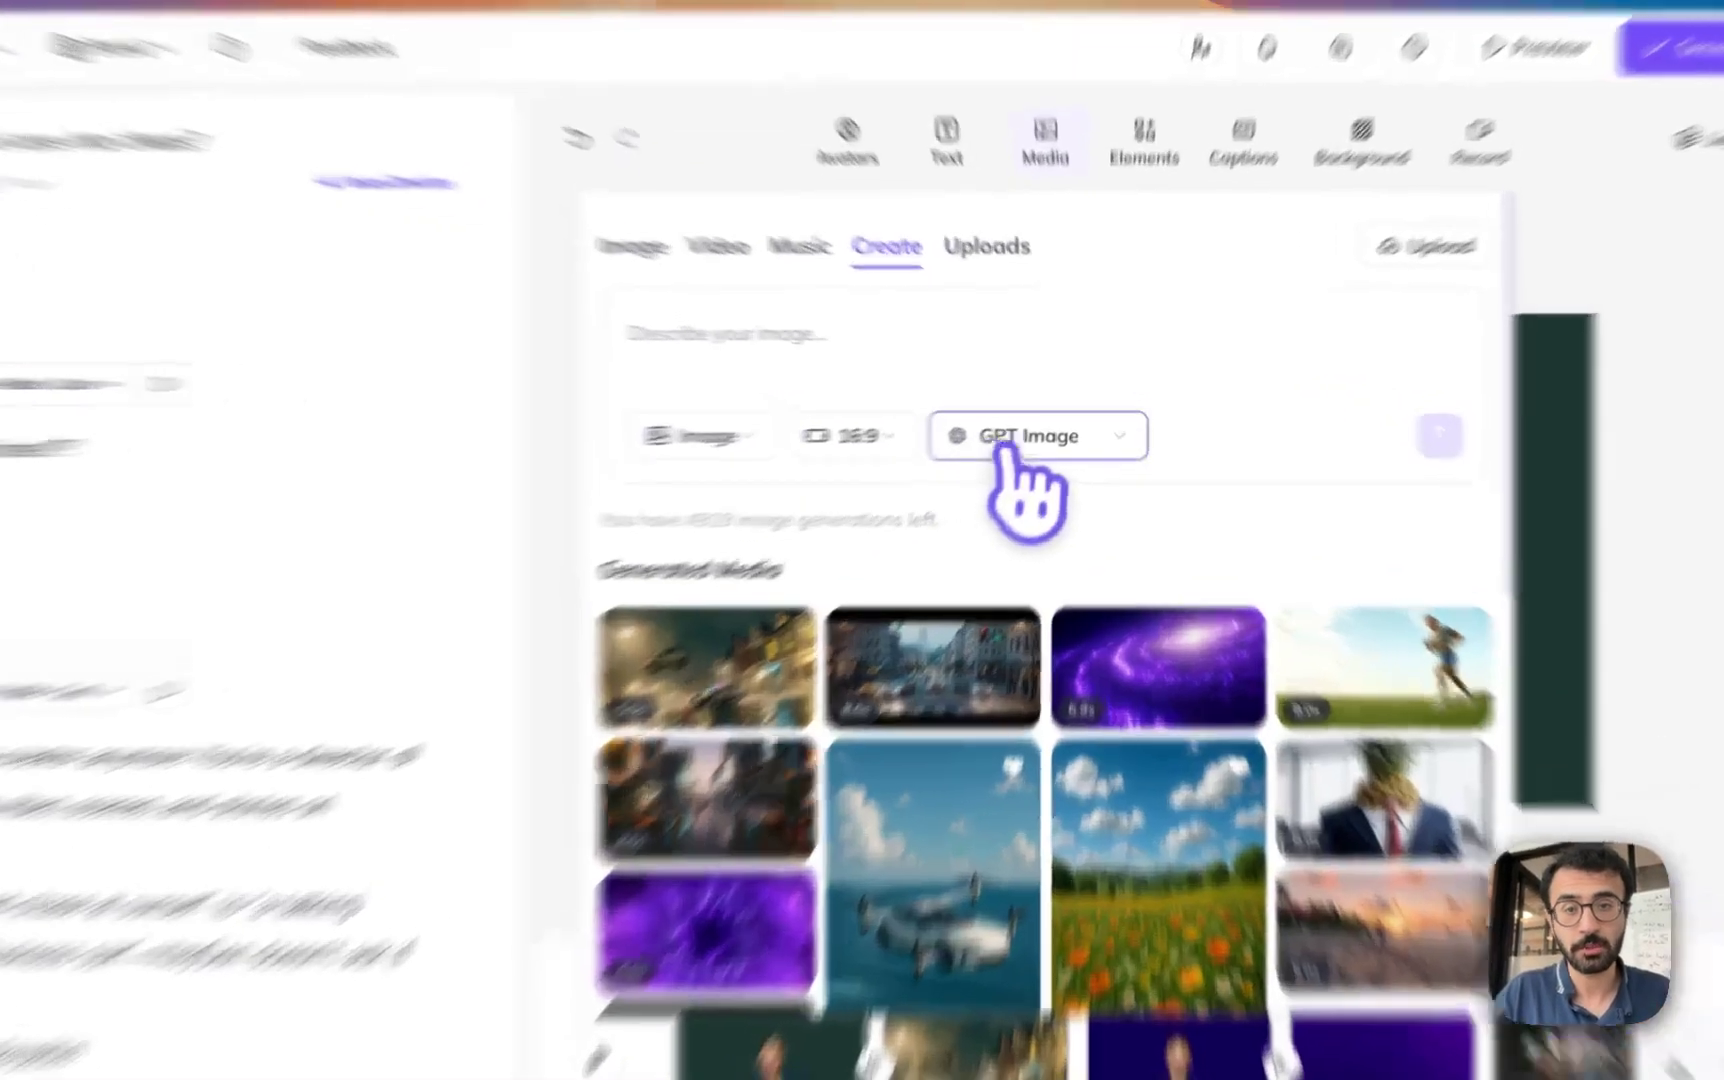
{"action": "left_click", "coordinate": [1048, 422]}
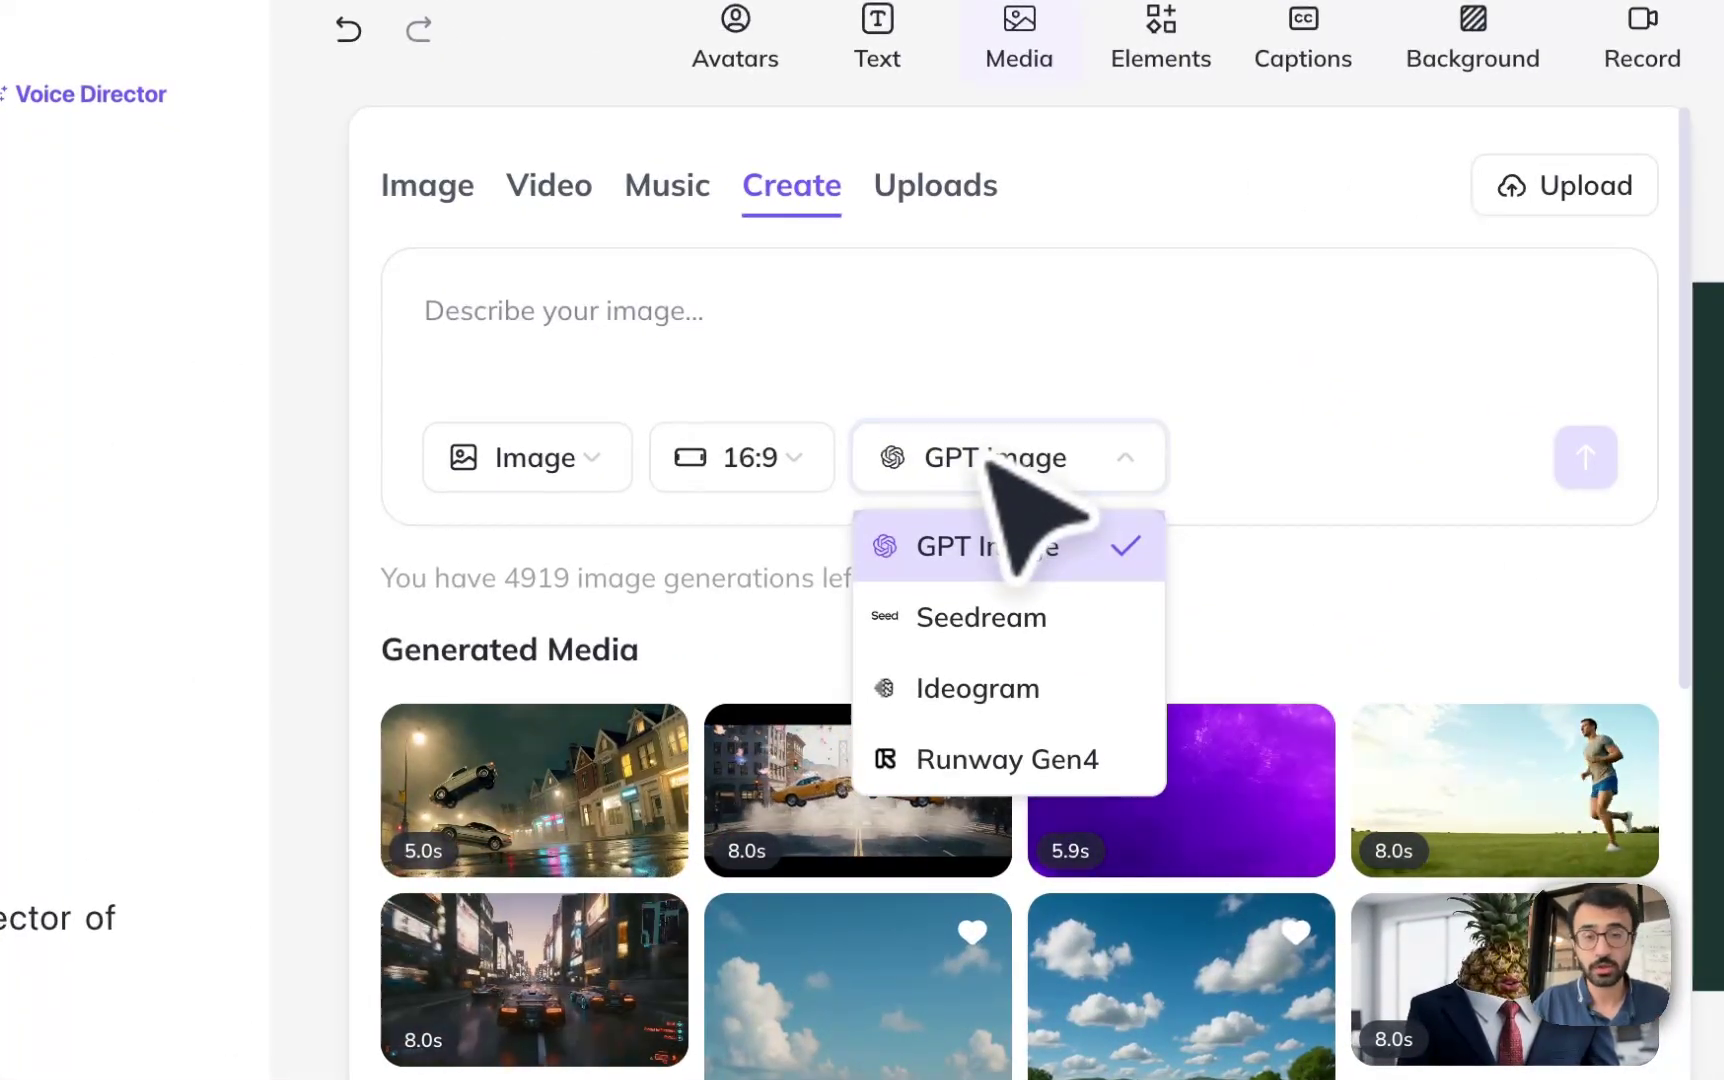
Switch the generator back to Video and show the list of video models
{"action": "left_click", "coordinate": [565, 458]}
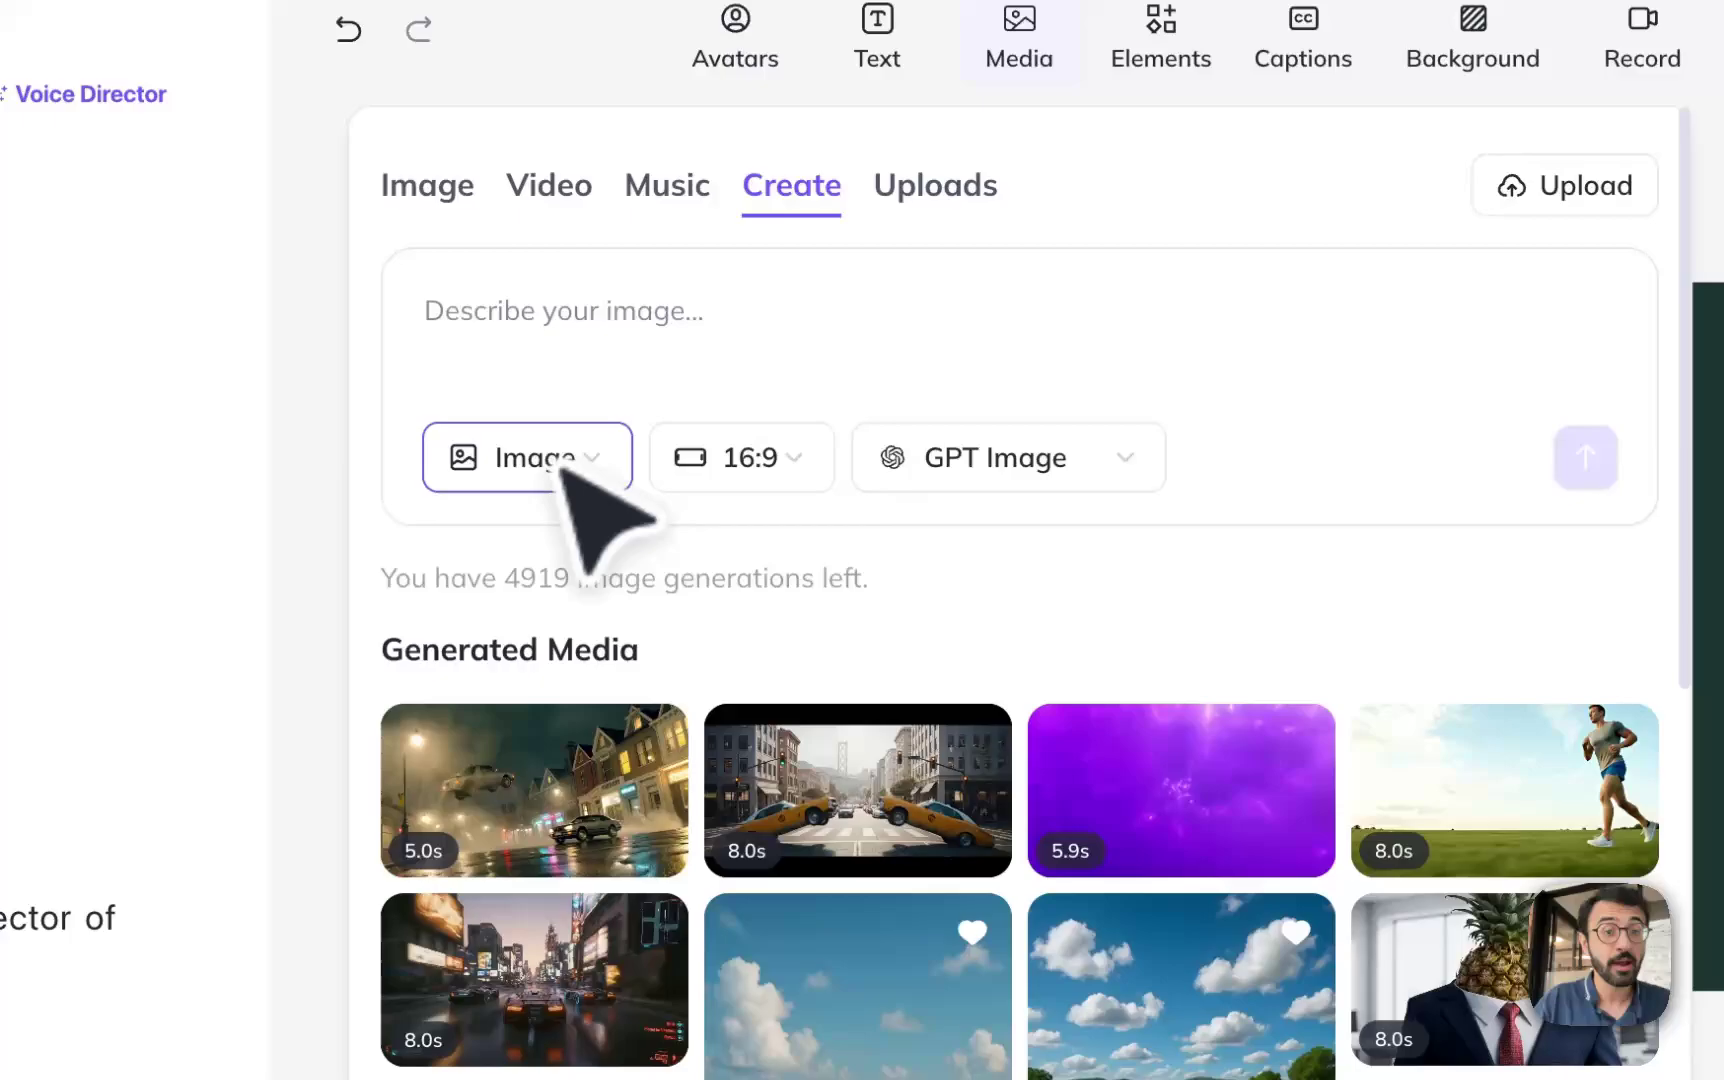
{"action": "left_click", "coordinate": [553, 622]}
{"action": "left_click", "coordinate": [1191, 465]}
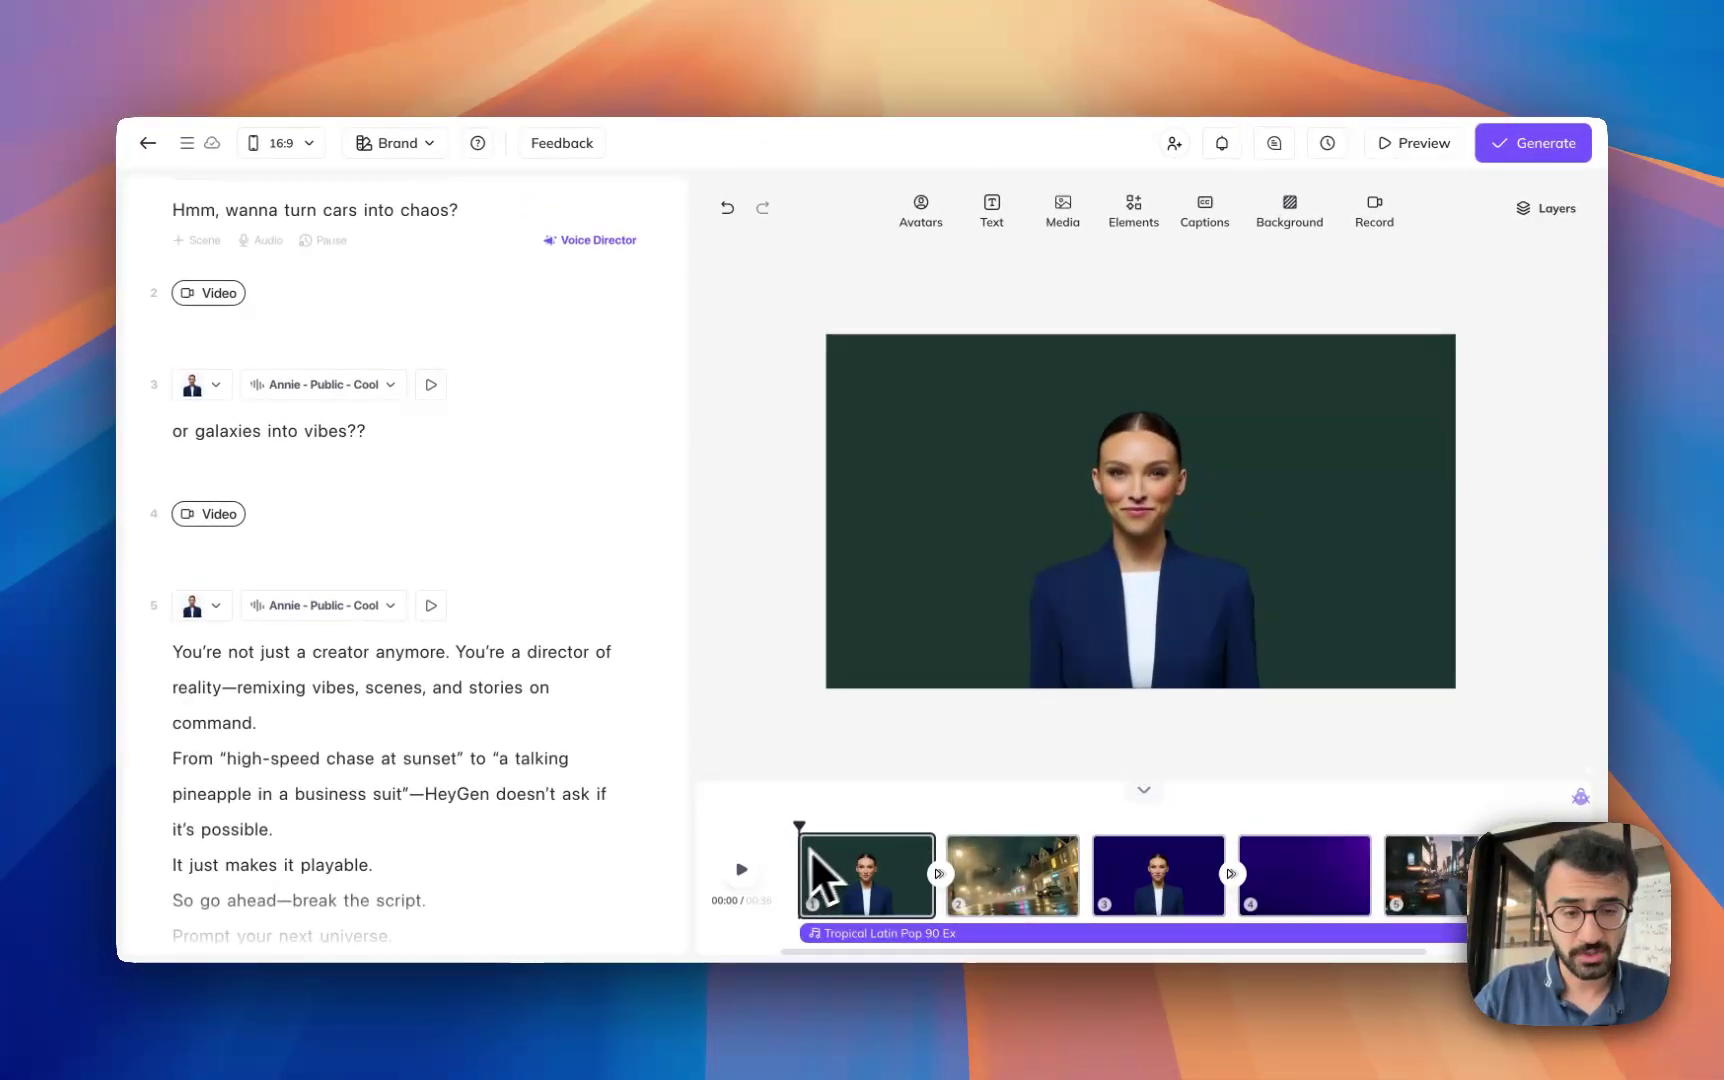
Play the draft through the galaxy and avatar scenes into scene 5's street-race clip
{"action": "left_click", "coordinate": [743, 869]}
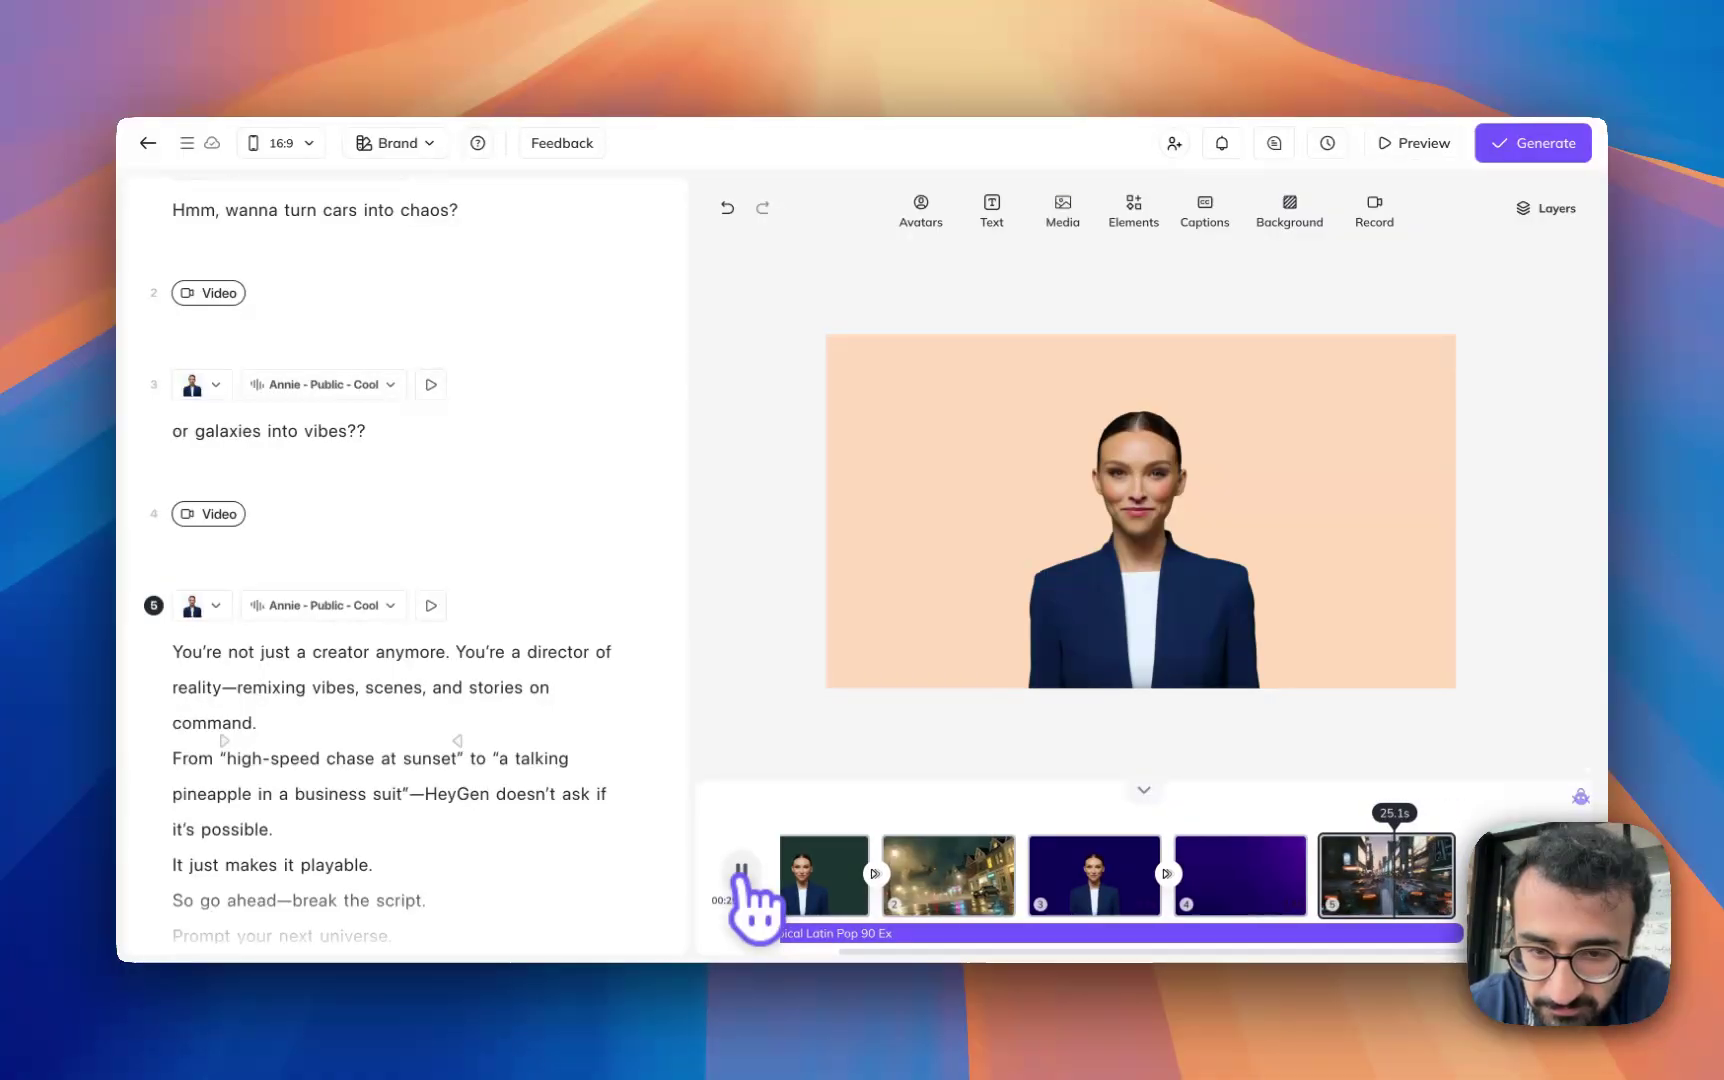
Pause and submit the script line 'a talking pineapple in a business suit' as a video prompt
{"action": "left_click", "coordinate": [740, 873]}
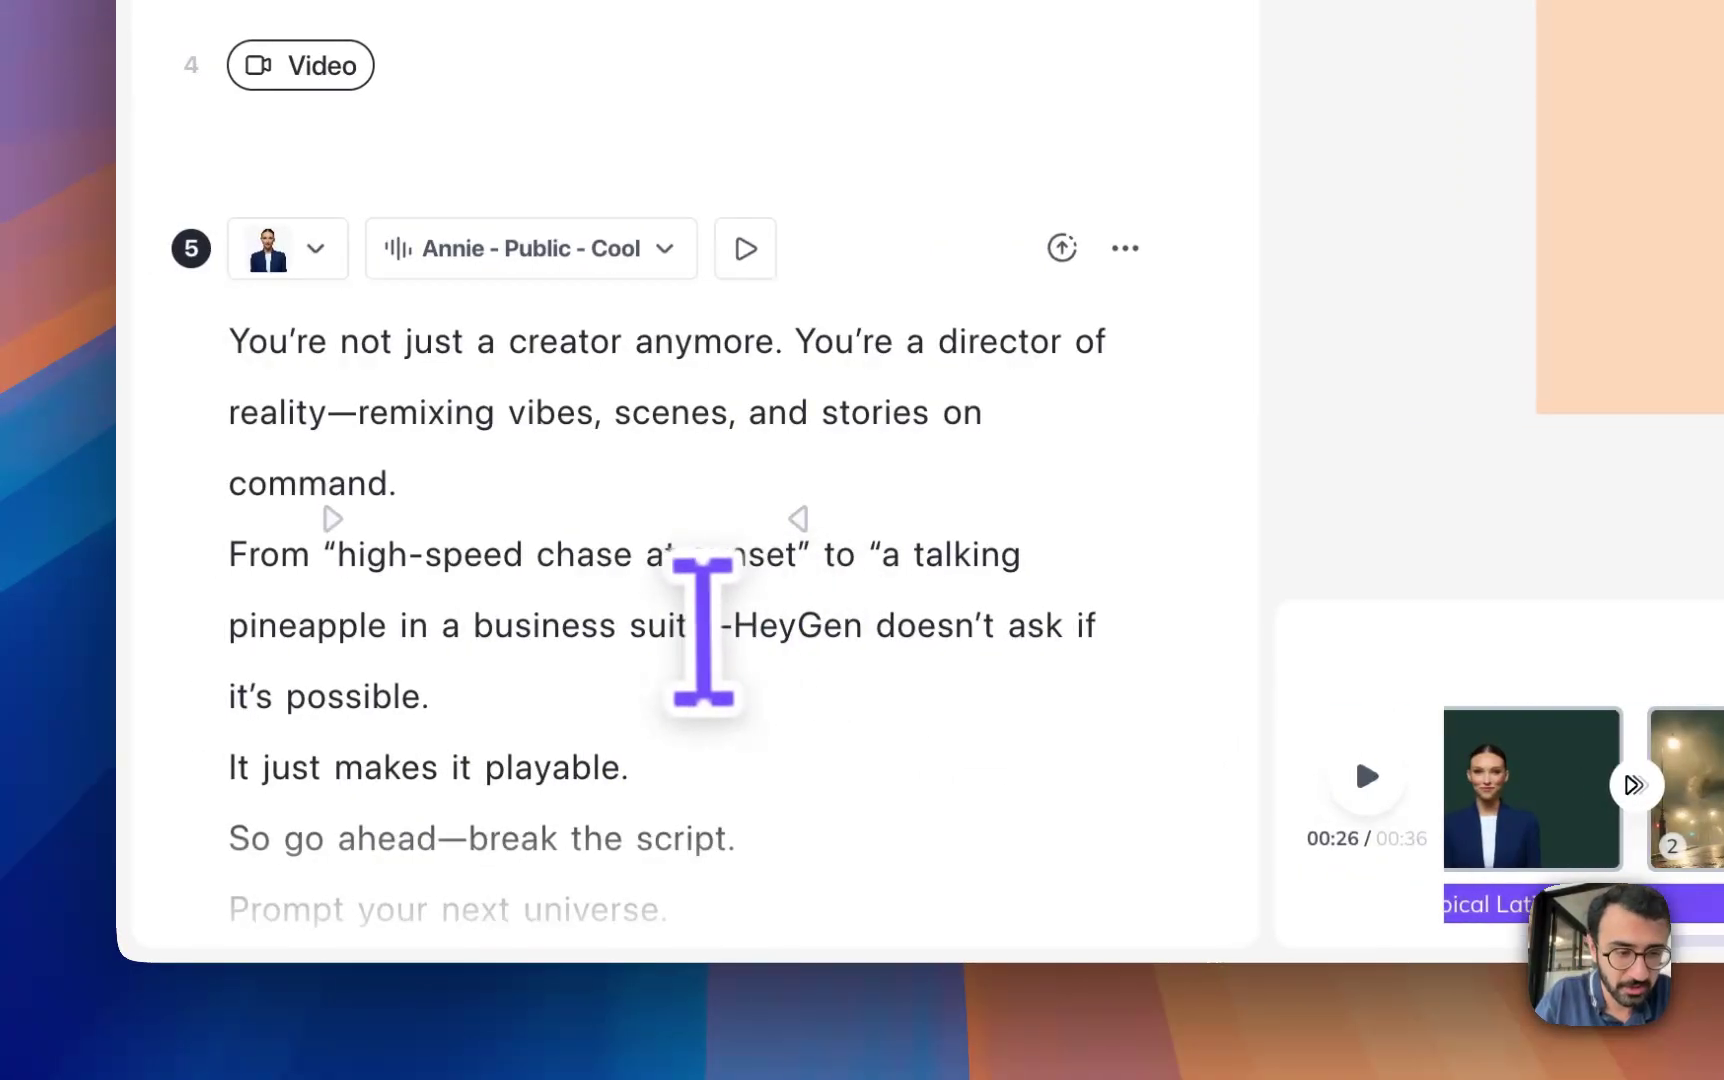
{"action": "left_click_drag", "start_coordinate": [689, 627], "coordinate": [876, 555]}
{"action": "key", "text": "ctrl+c"}
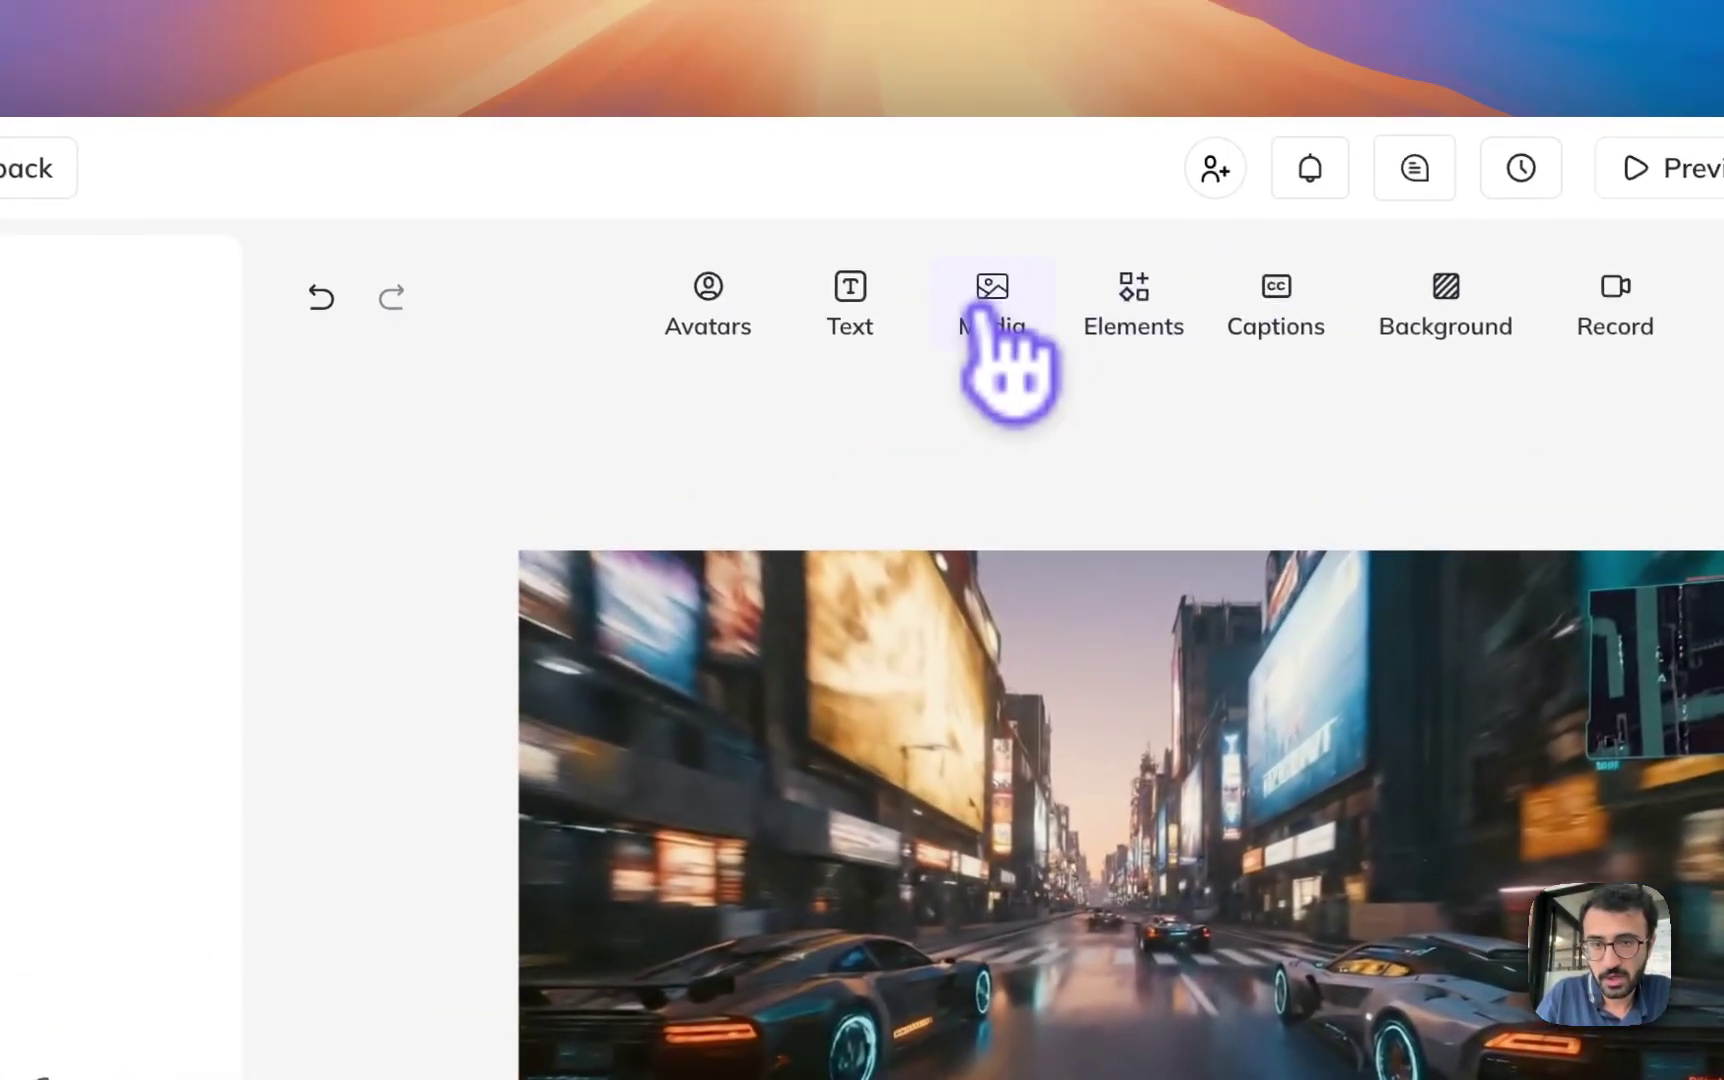
{"action": "left_click", "coordinate": [993, 307]}
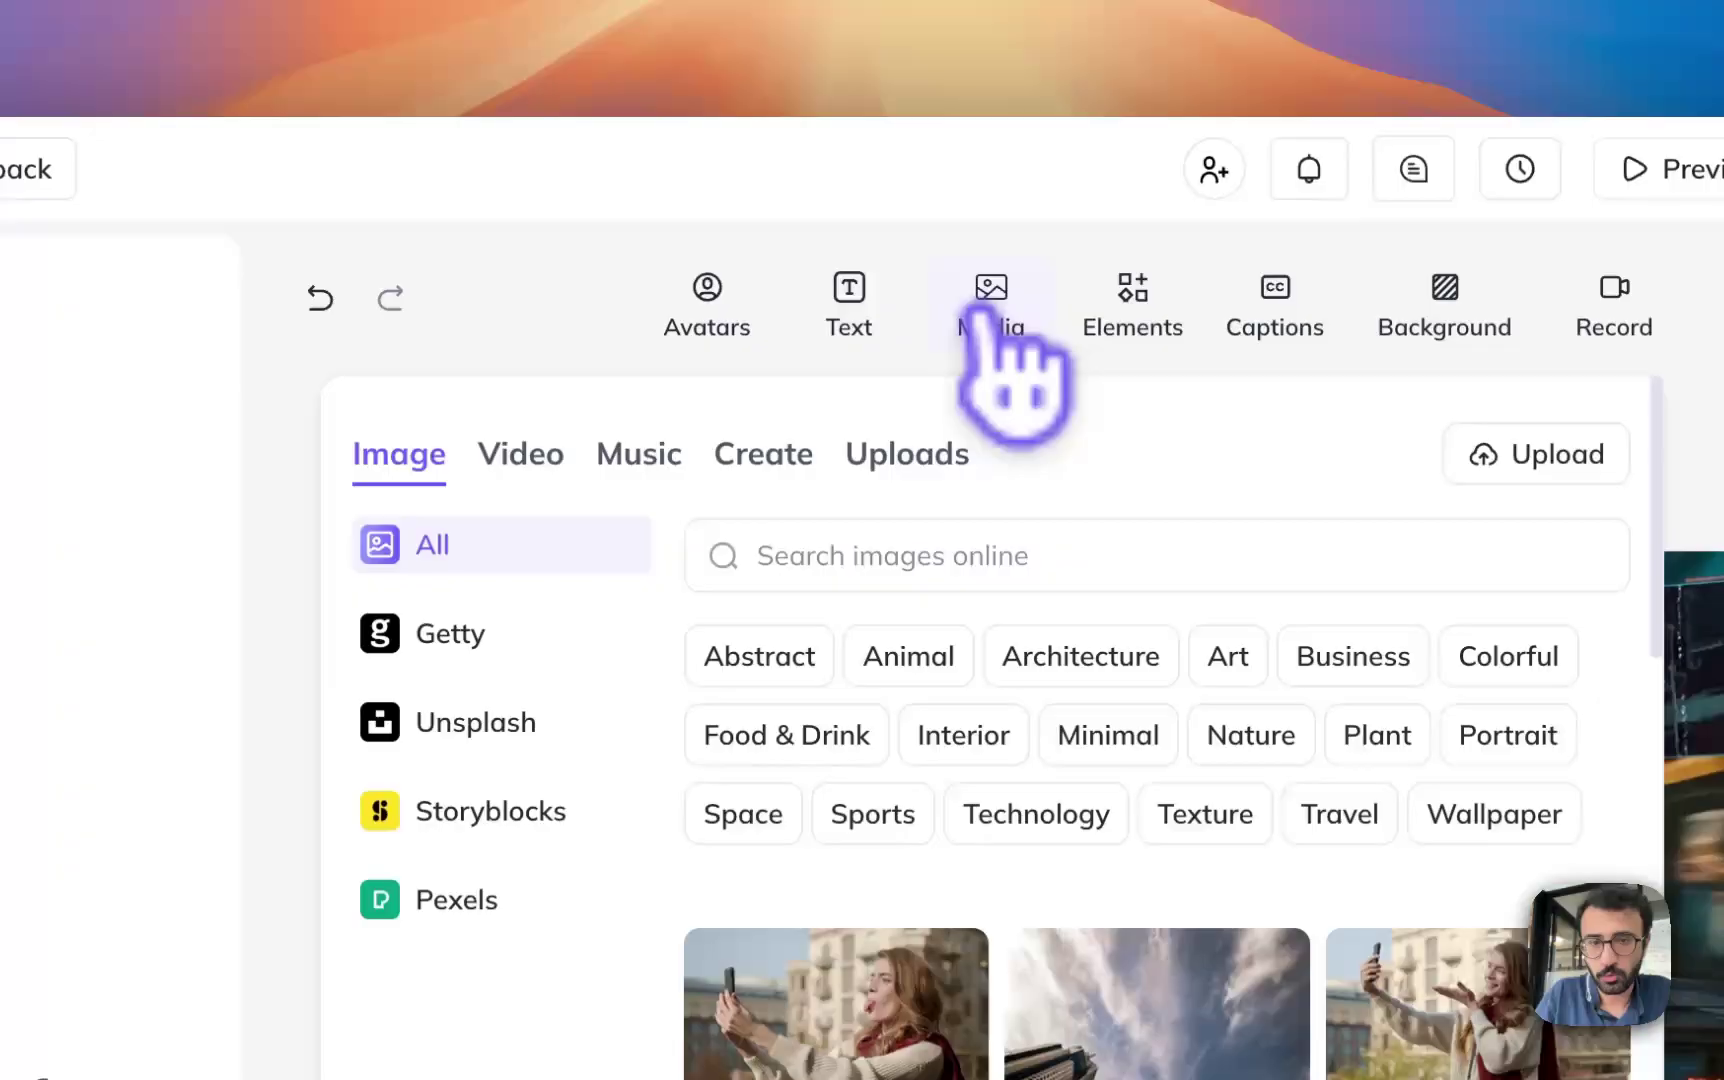
{"action": "left_click", "coordinate": [779, 457]}
{"action": "left_click", "coordinate": [589, 616]}
{"action": "key", "text": "ctrl+v"}
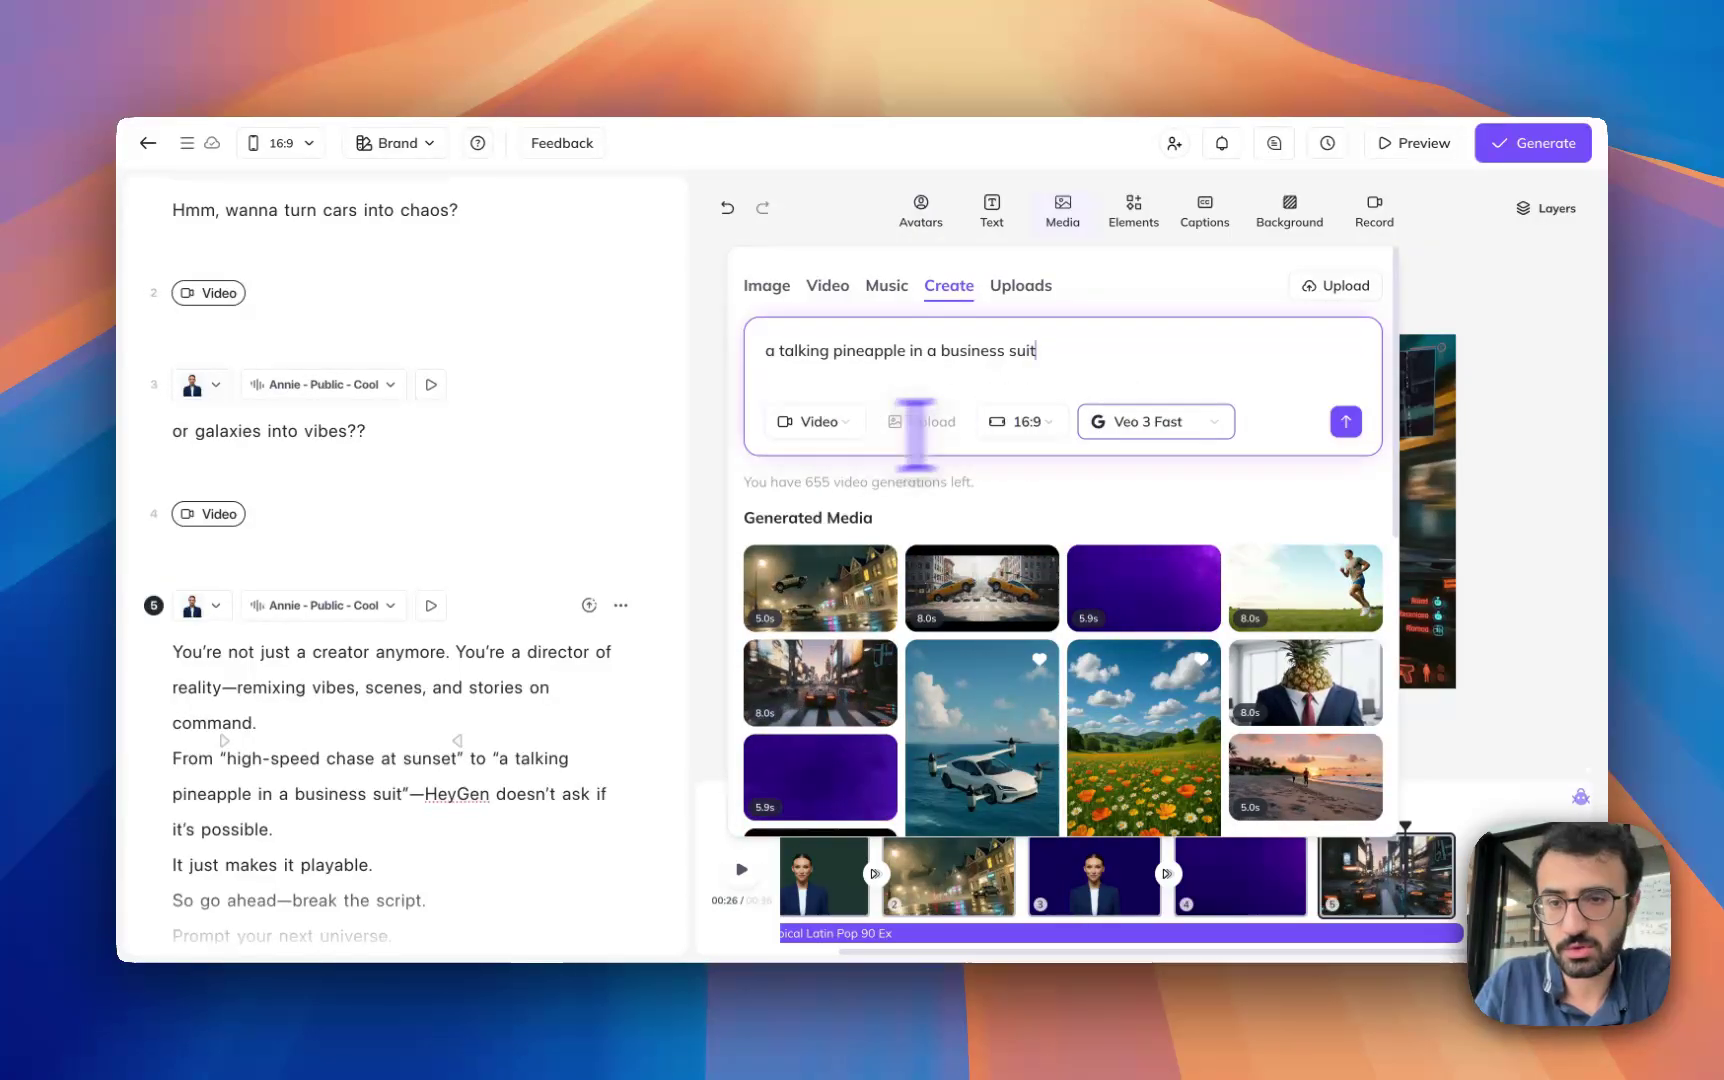
{"action": "left_click", "coordinate": [1347, 423]}
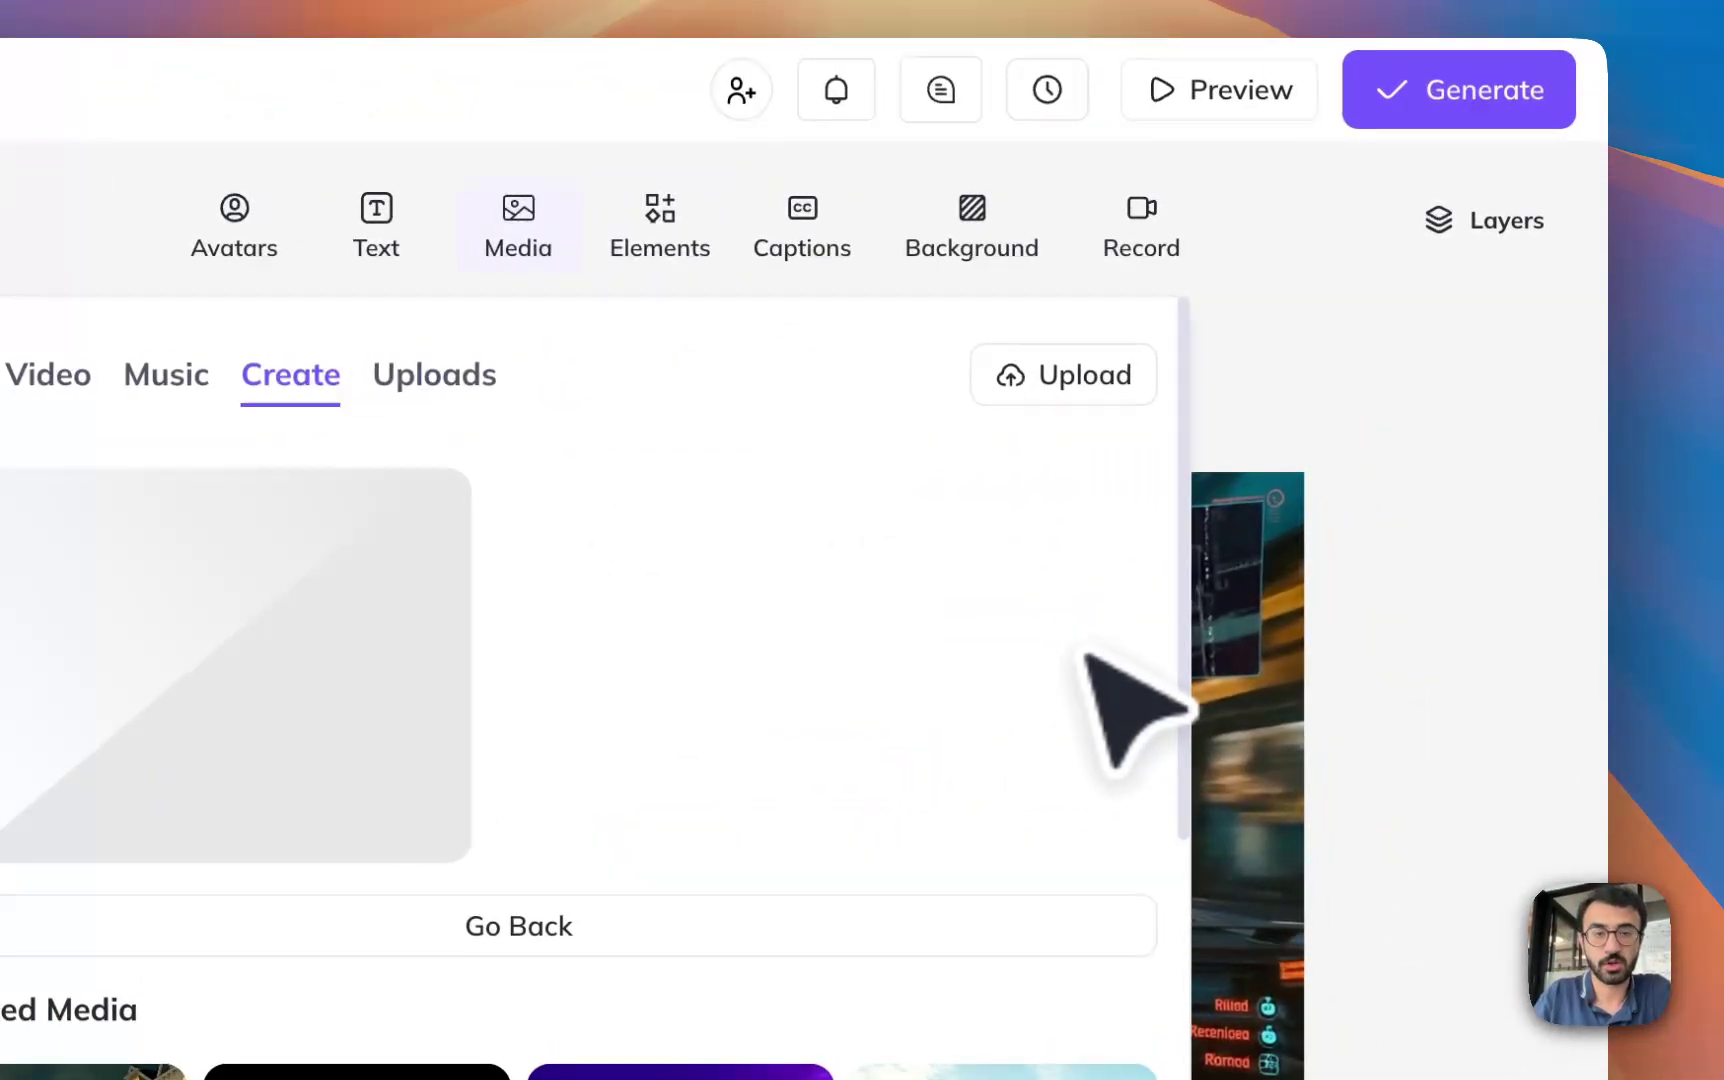
Hide the Media panel to reveal the full scene 5 street-race canvas
{"action": "left_click", "coordinate": [1488, 432]}
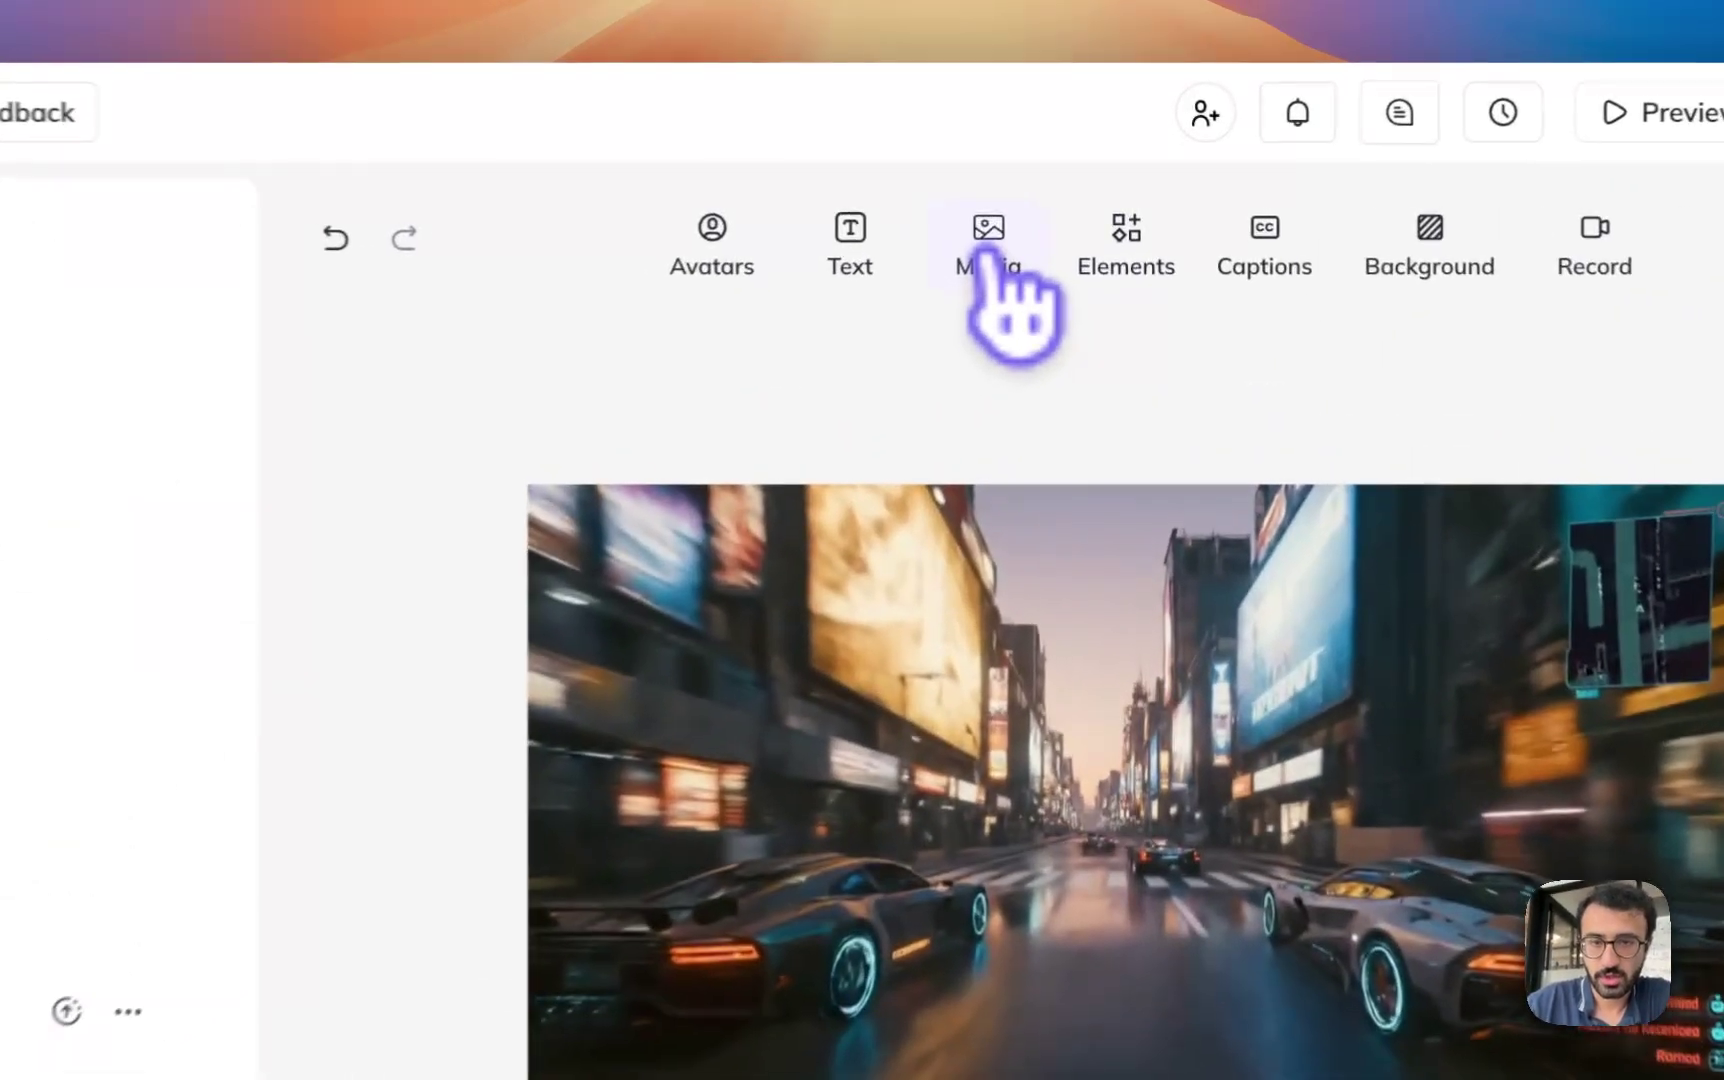
Insert the finished pineapple-in-a-suit video from Media > Create onto scene 5's canvas
{"action": "left_click", "coordinate": [1064, 212]}
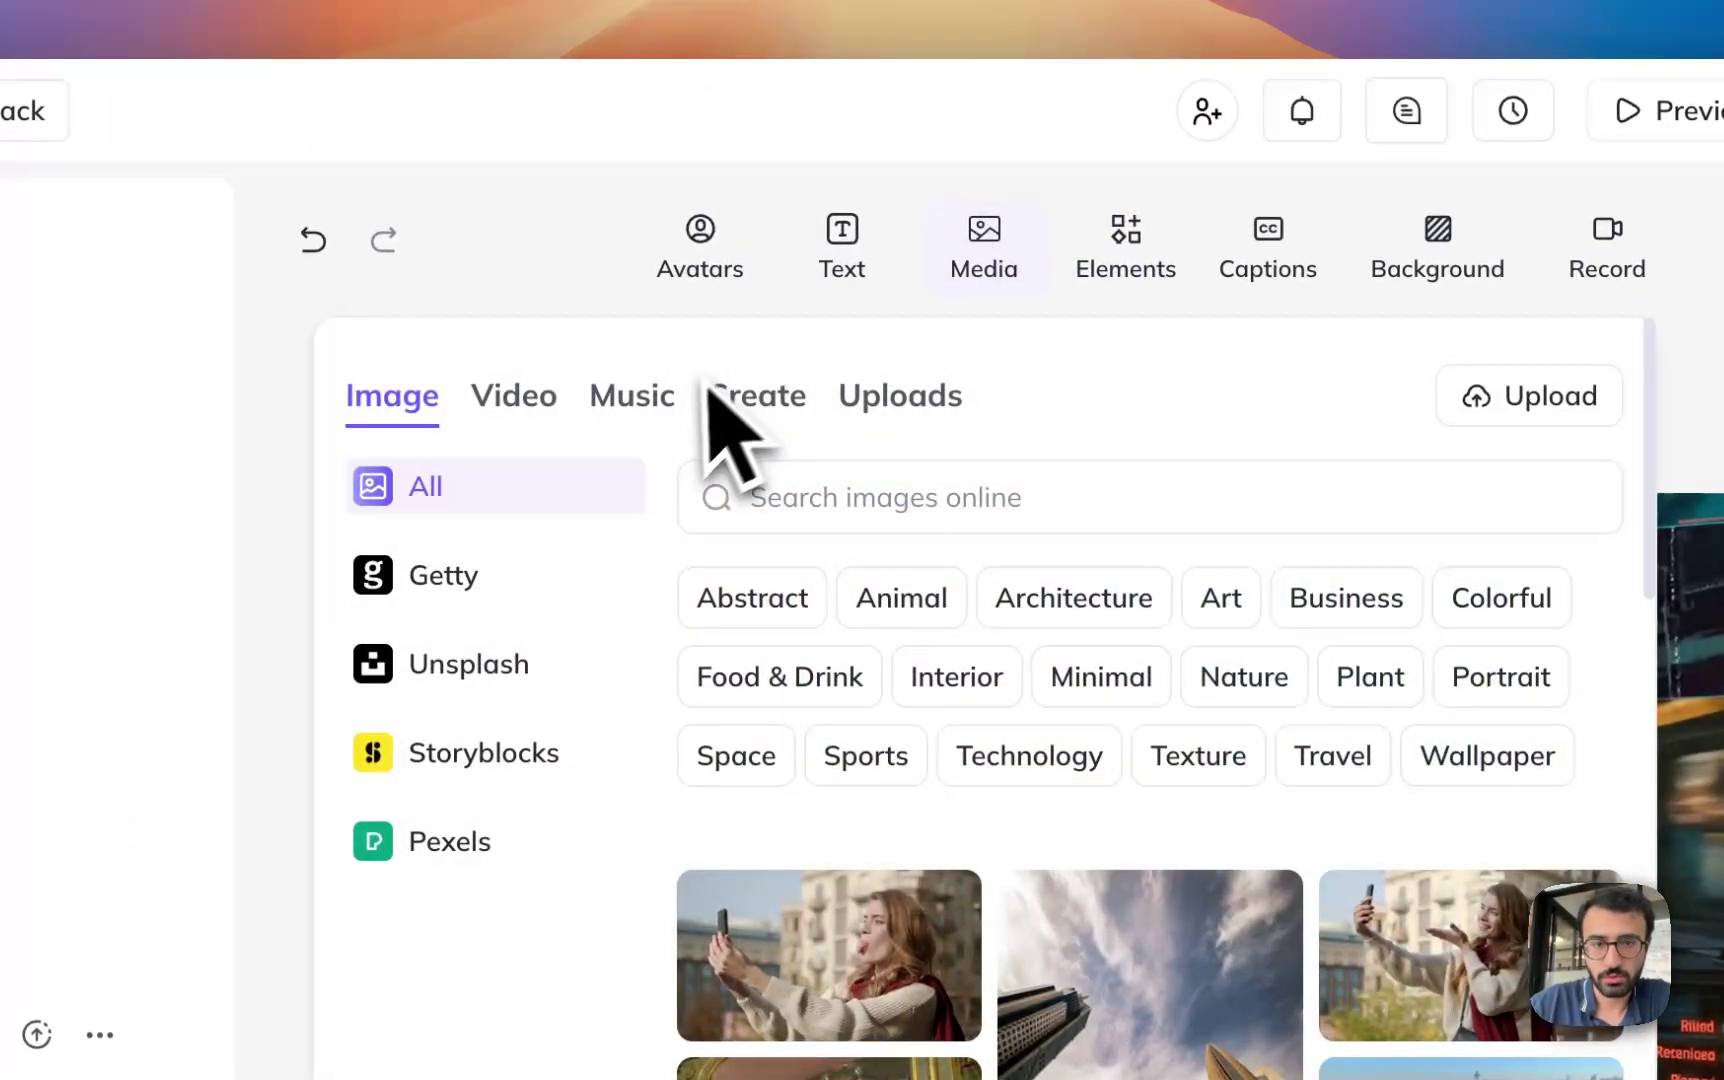
{"action": "left_click", "coordinate": [757, 405]}
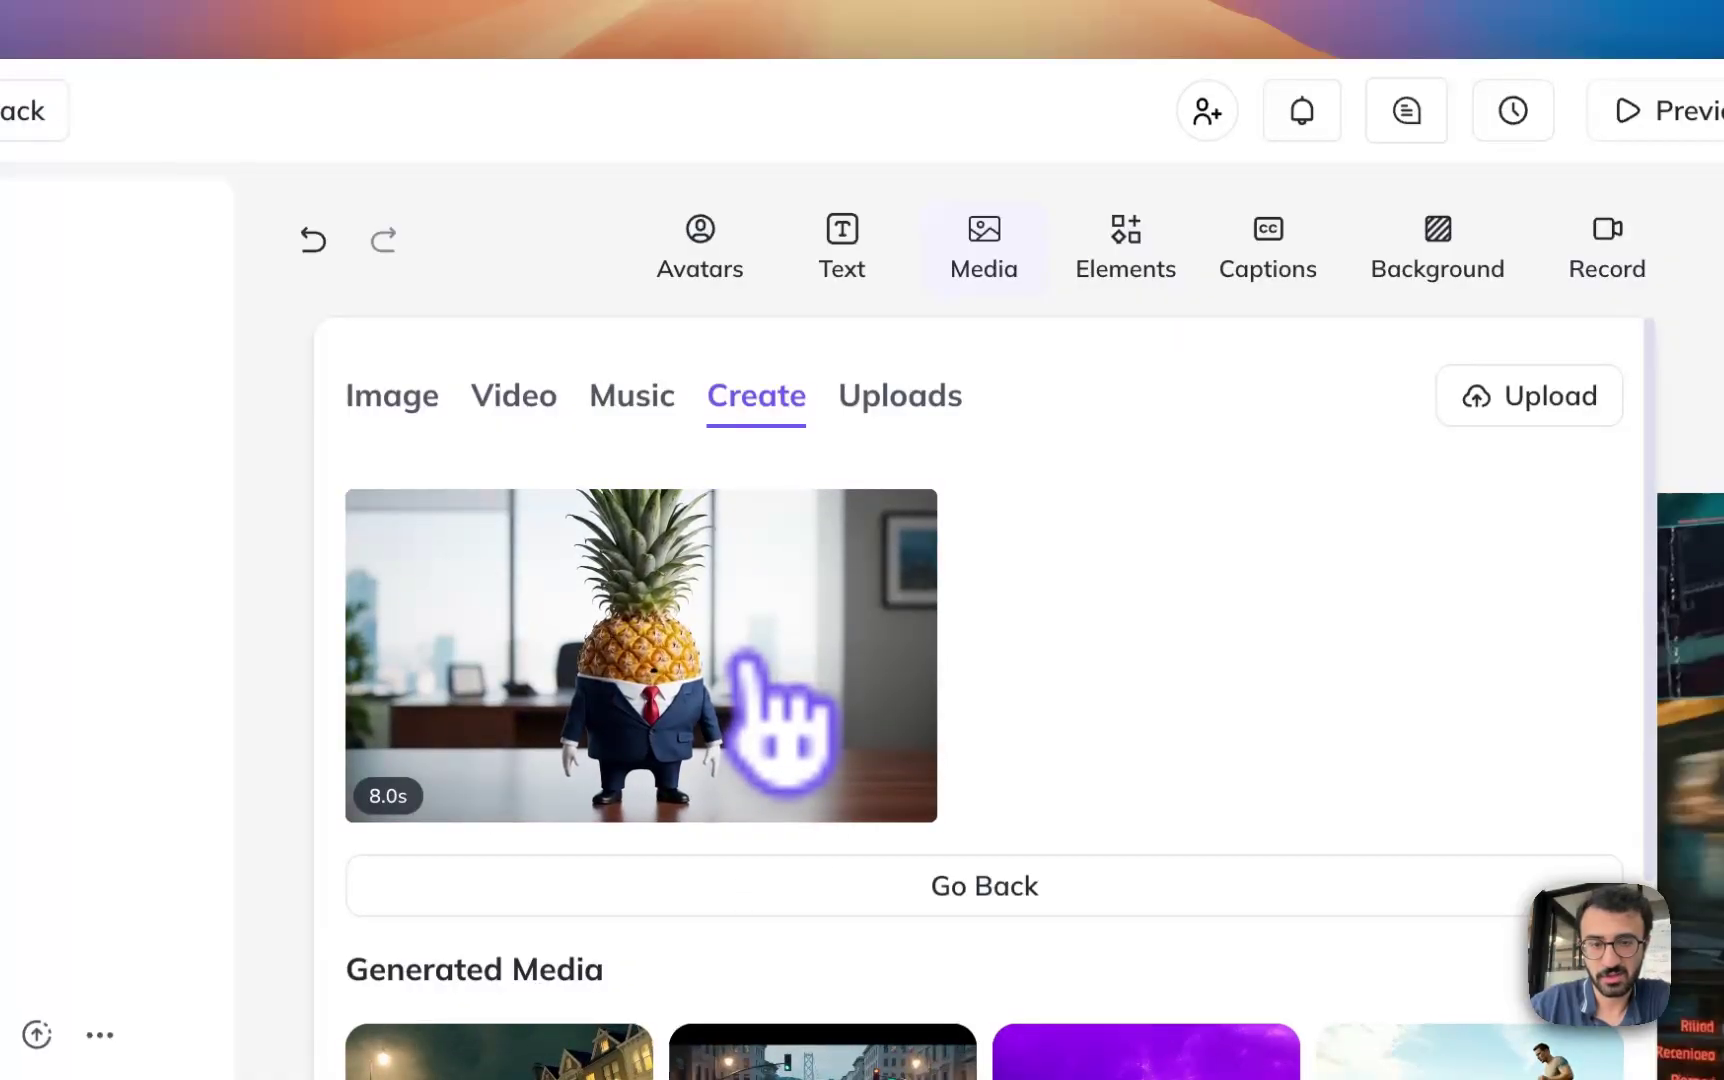
{"action": "left_click", "coordinate": [687, 680]}
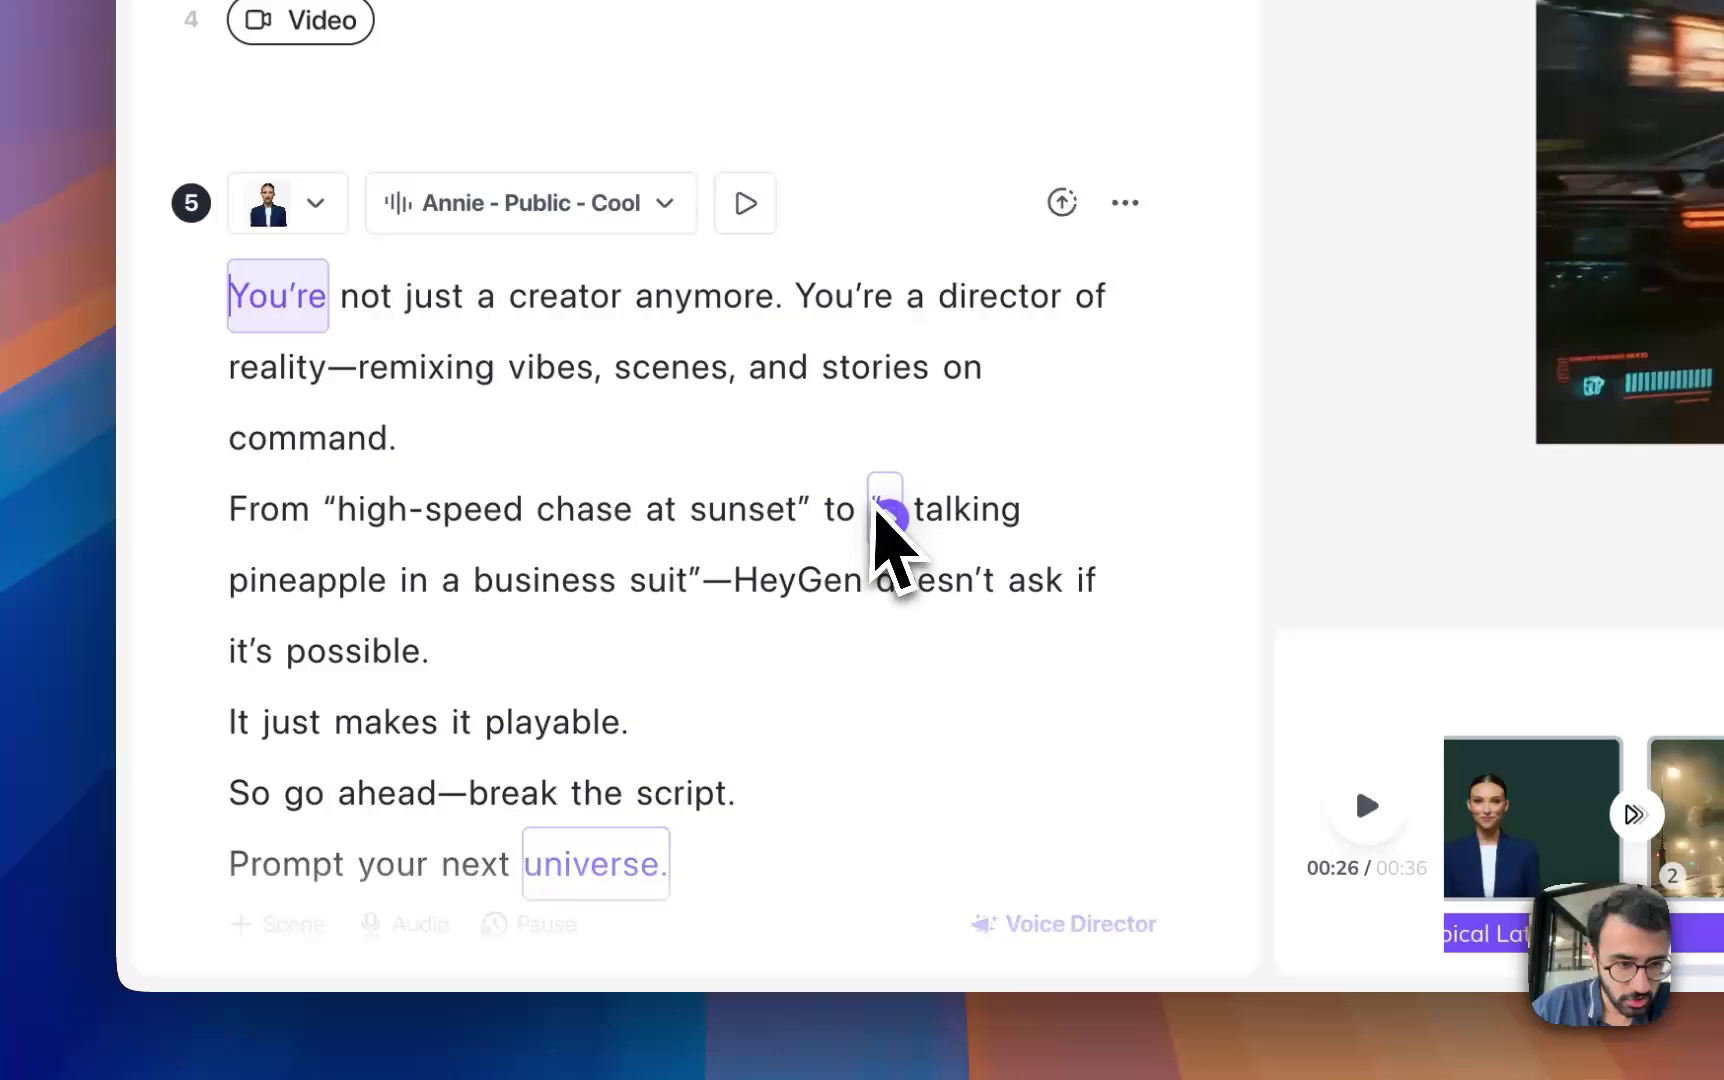
Time the pineapple clip from 'a talking' to 'suit', enlarge it, and rewind to scene 5
{"action": "left_click", "coordinate": [879, 517]}
{"action": "mouse_move", "coordinate": [654, 825]}
{"action": "left_mouse_down"}
{"action": "mouse_move", "coordinate": [635, 614]}
{"action": "mouse_move", "coordinate": [692, 600]}
{"action": "left_mouse_up"}
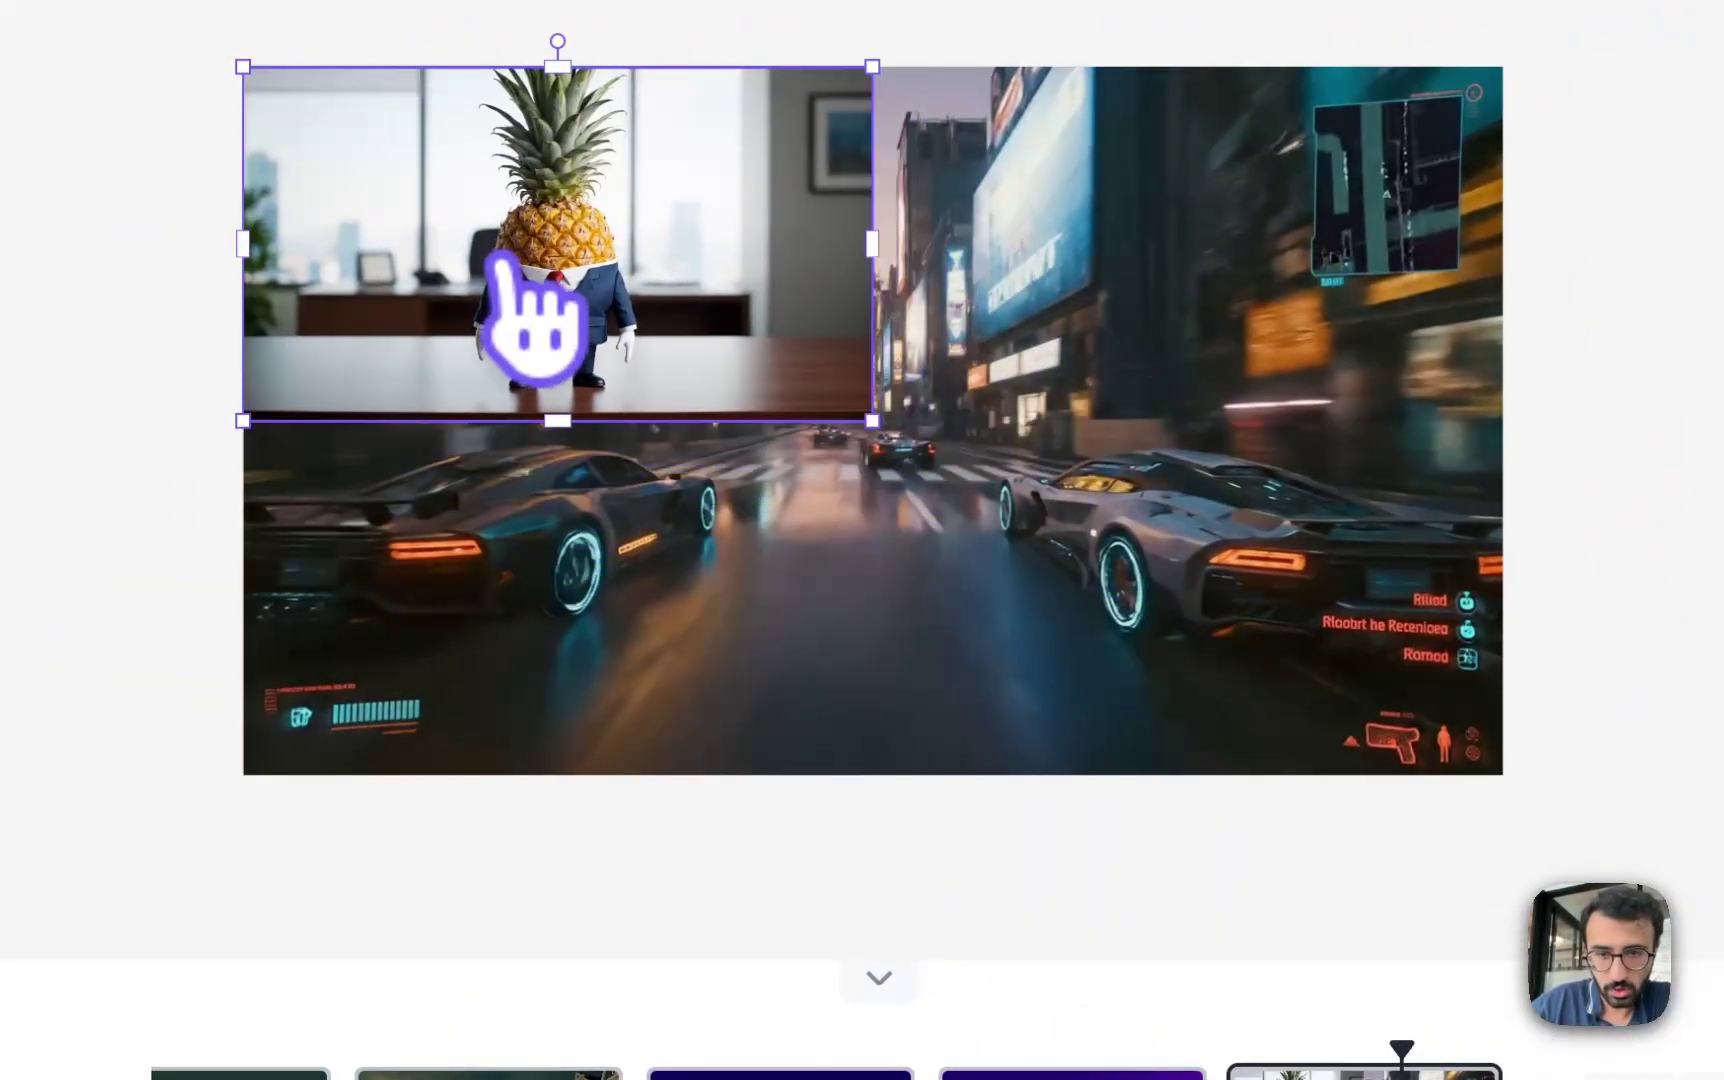
{"action": "left_click_drag", "start_coordinate": [873, 420], "coordinate": [1324, 455]}
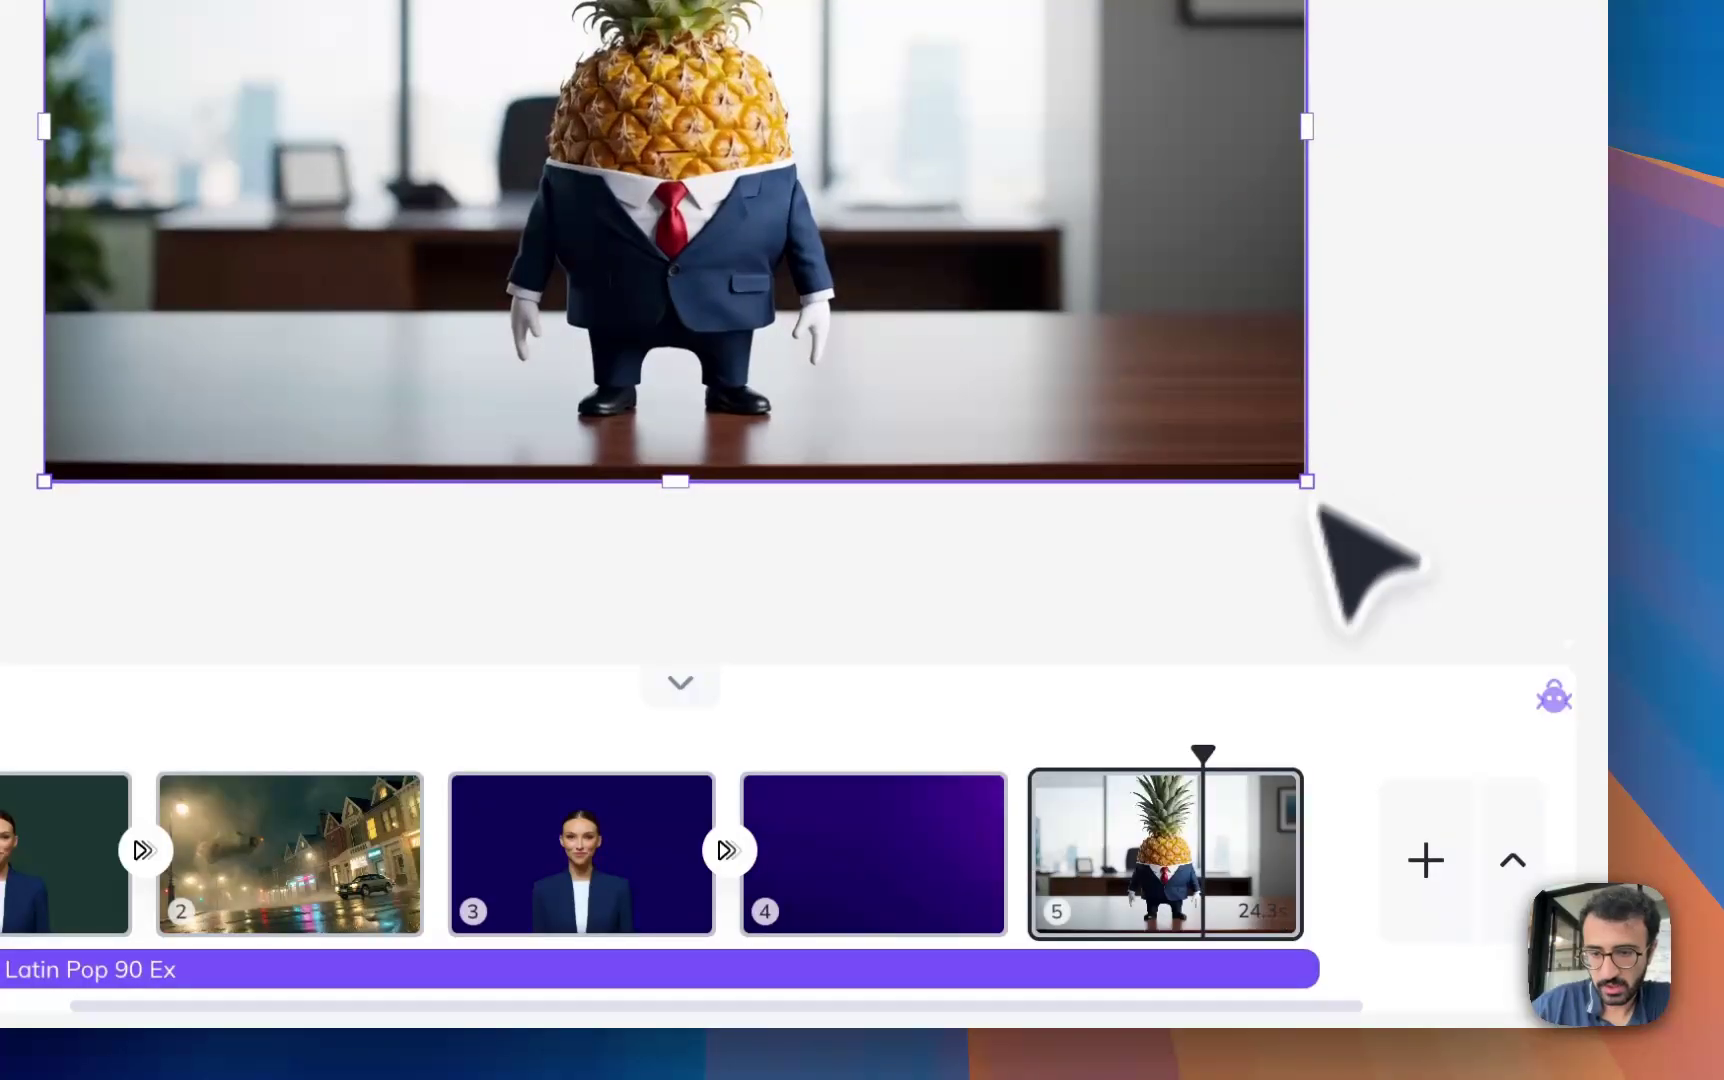
{"action": "left_click_drag", "start_coordinate": [1213, 749], "coordinate": [1052, 770]}
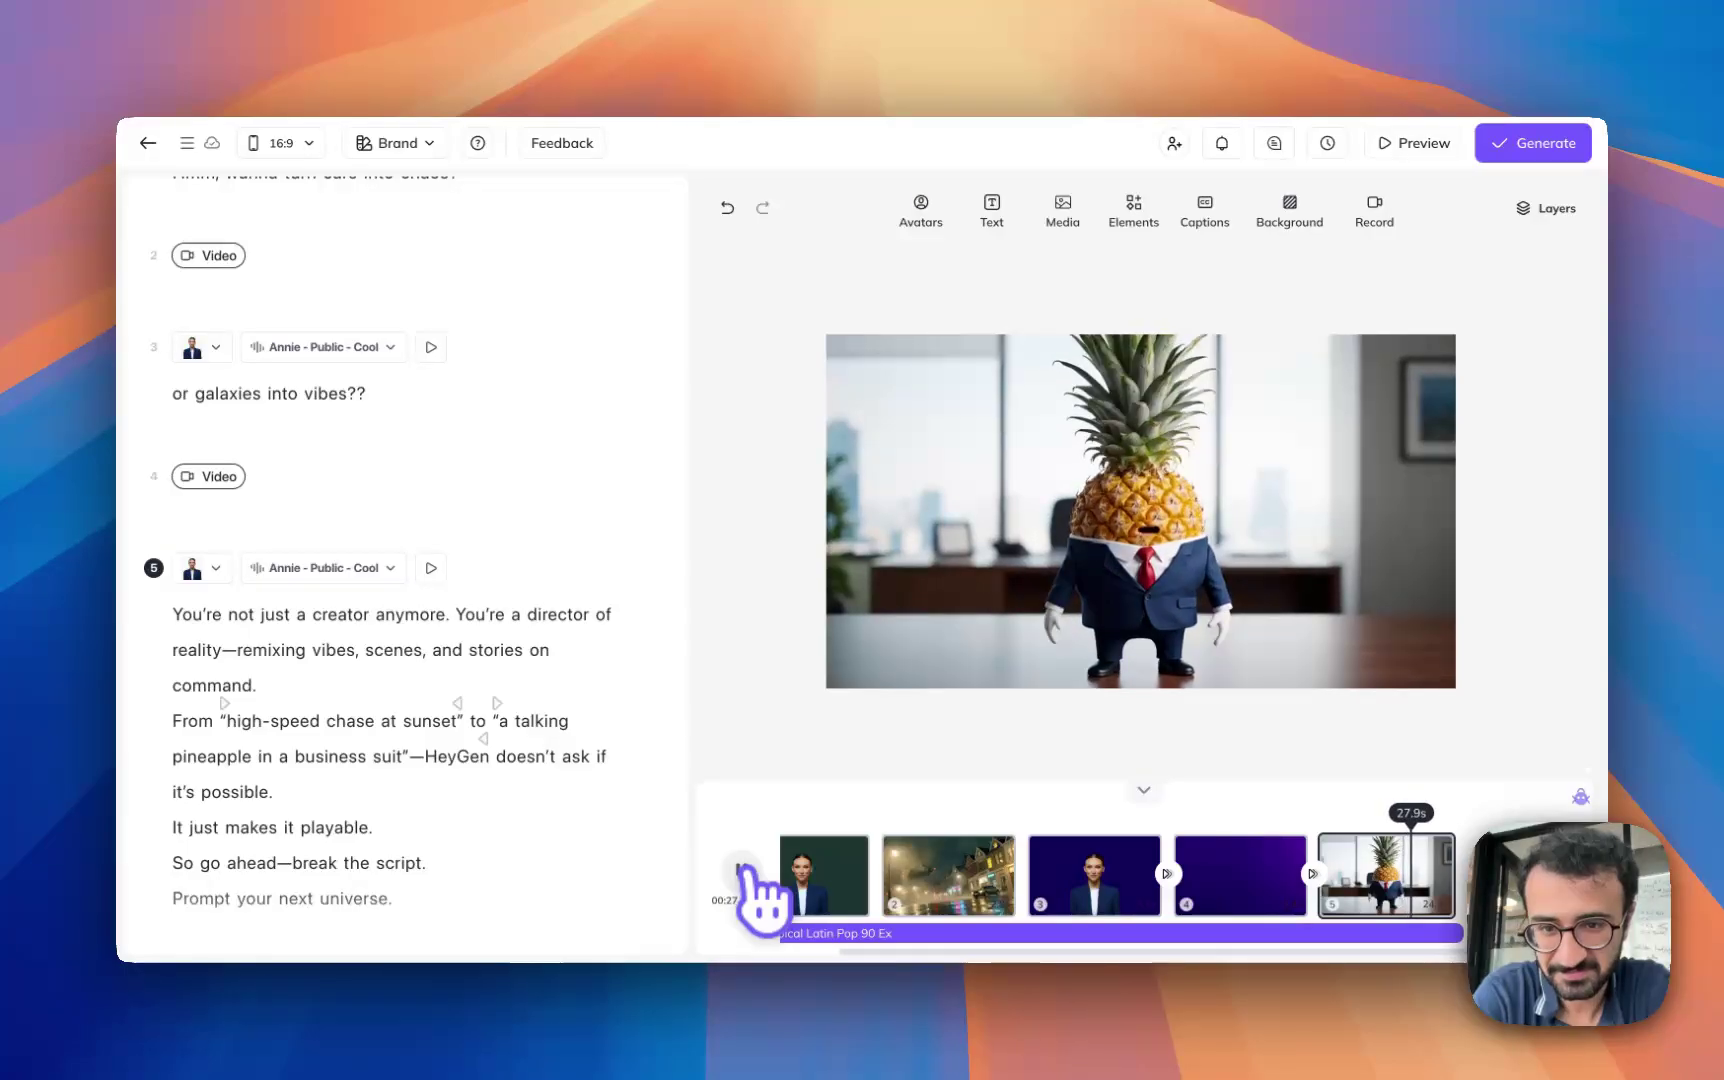
Stop playback and jump to the pineapple clip's moment in scene 5
{"action": "left_click", "coordinate": [1360, 833]}
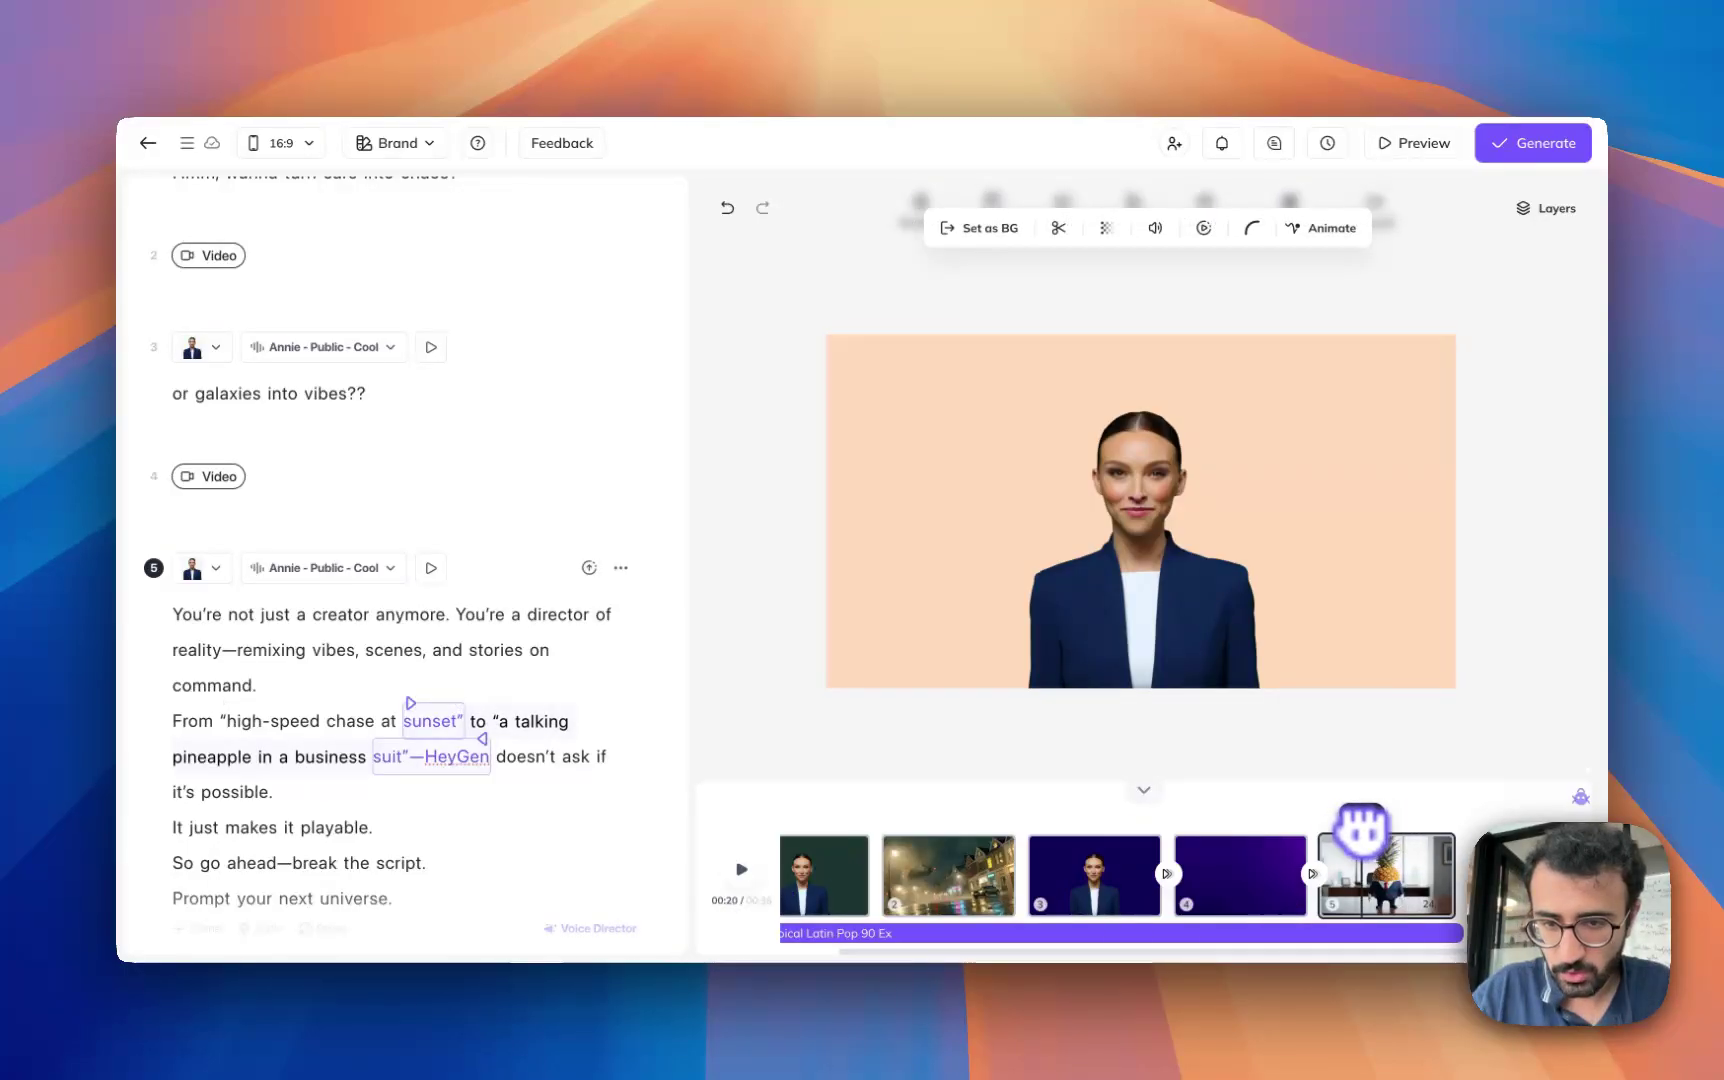
{"action": "left_click", "coordinate": [1354, 832]}
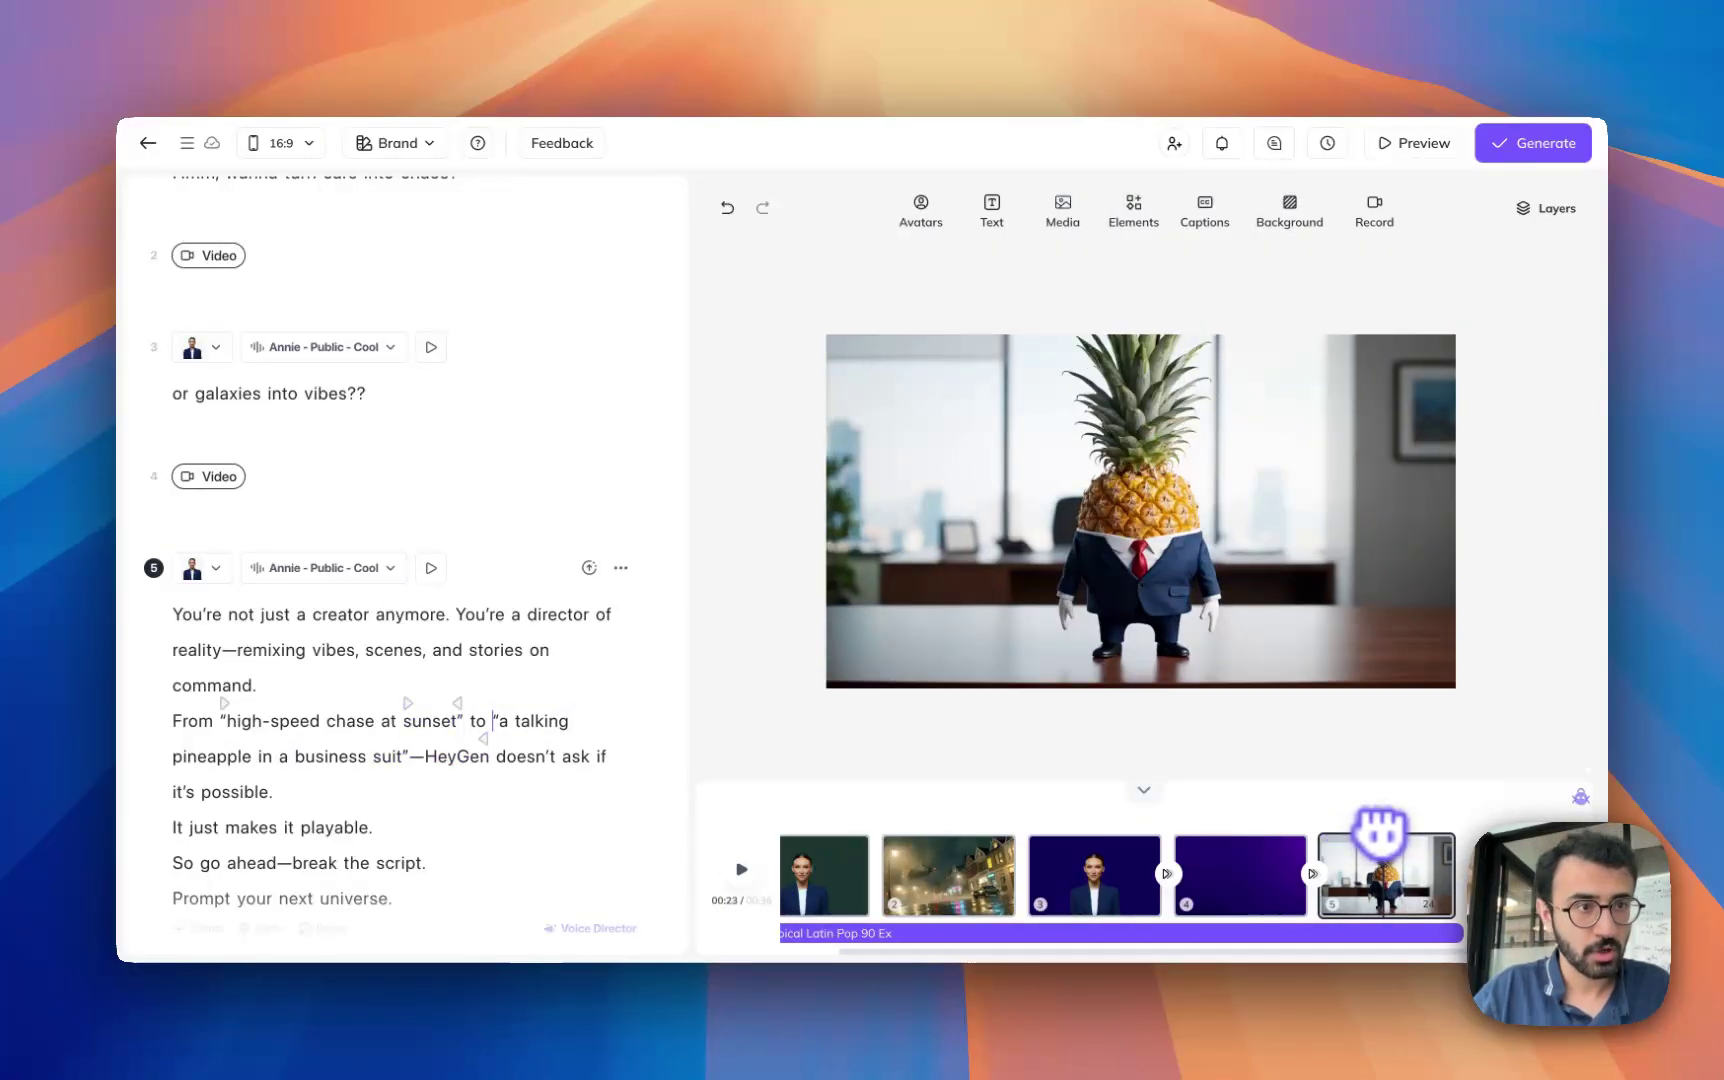